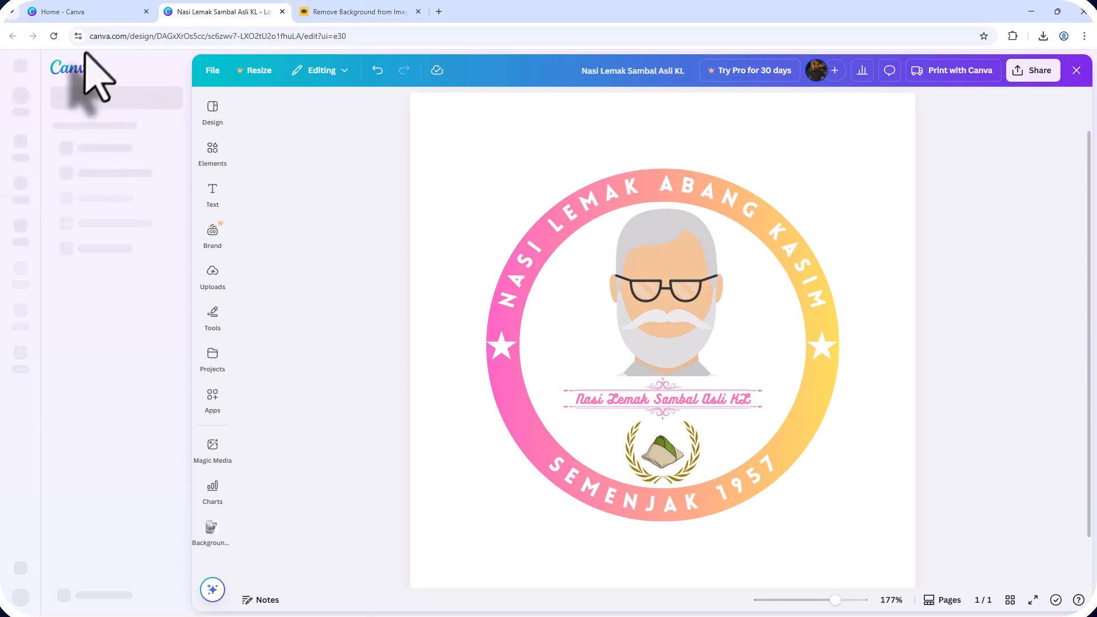
Leave the logo design for the home page and search the templates for "tshirt mockup"
click(79, 70)
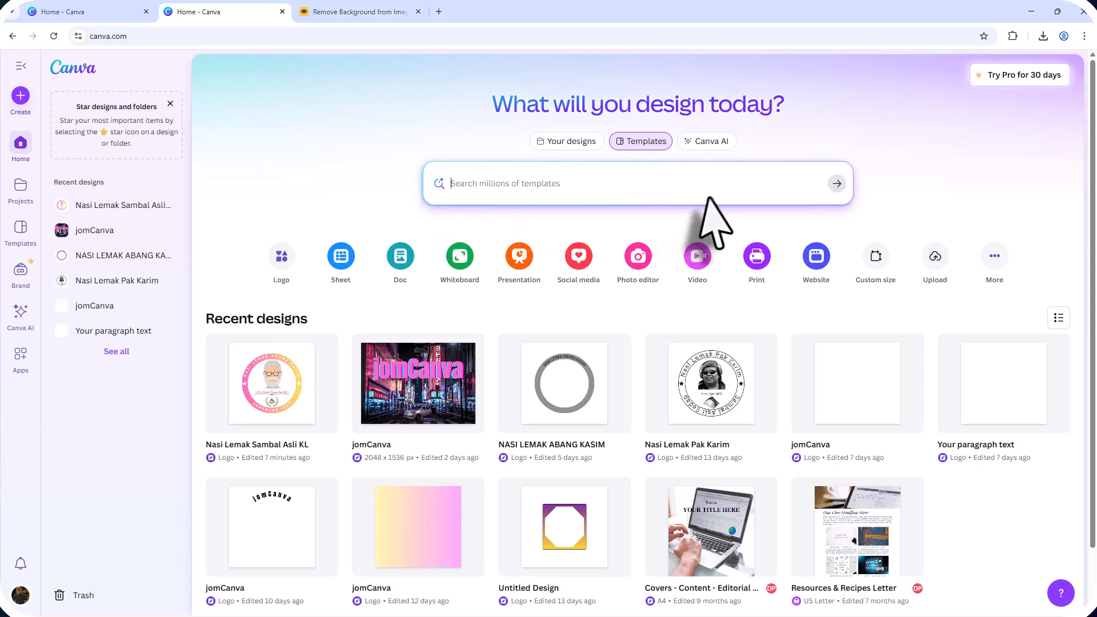
click(597, 193)
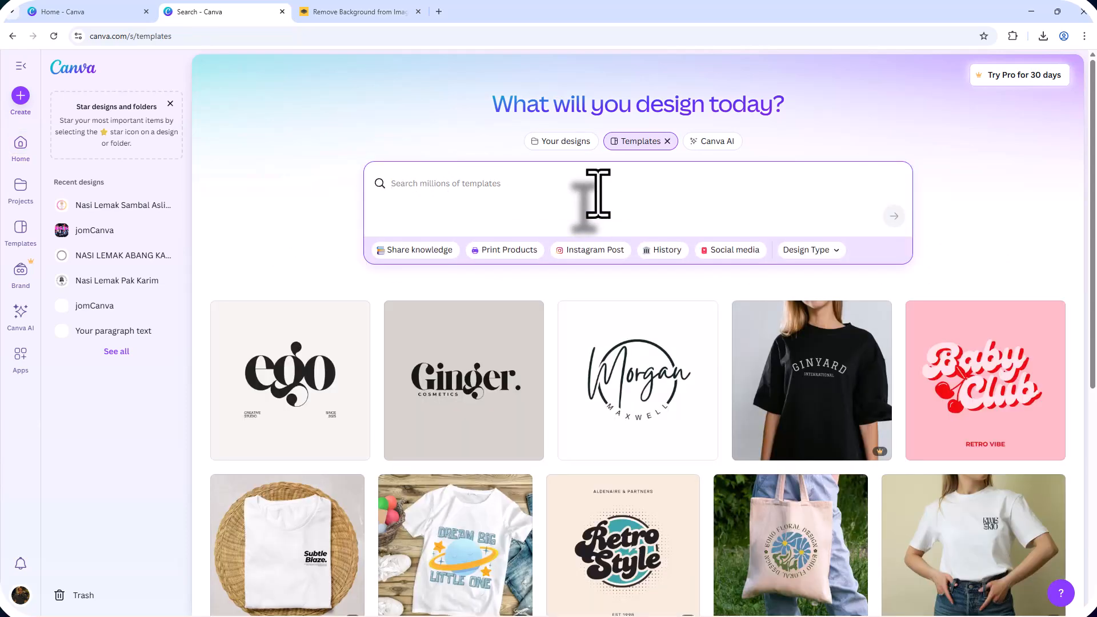
text(tshirt mockup)
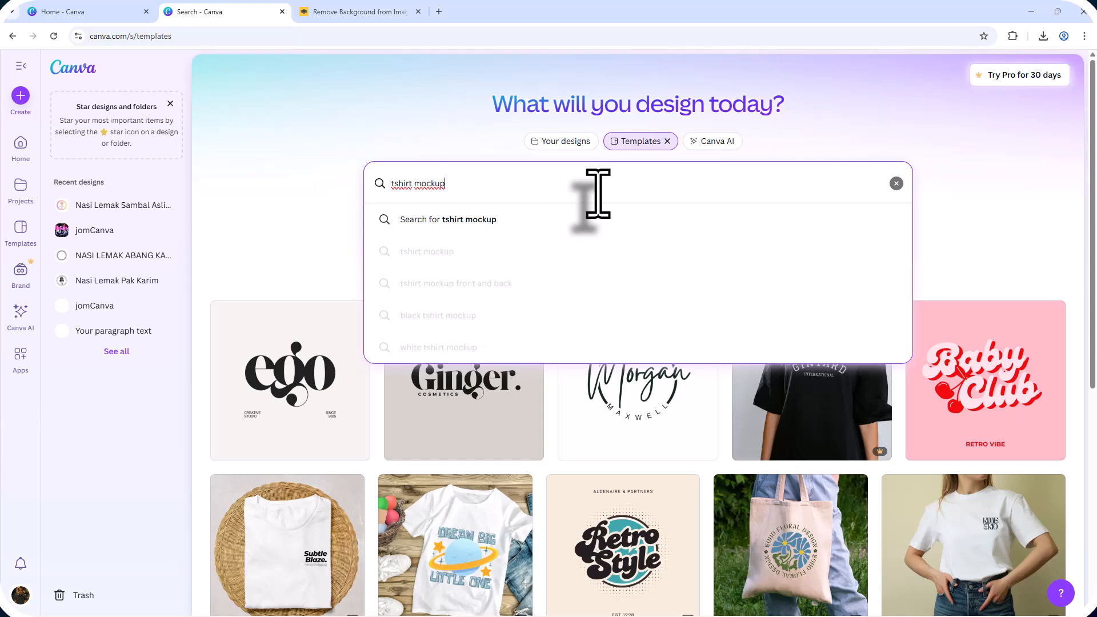
key(Return)
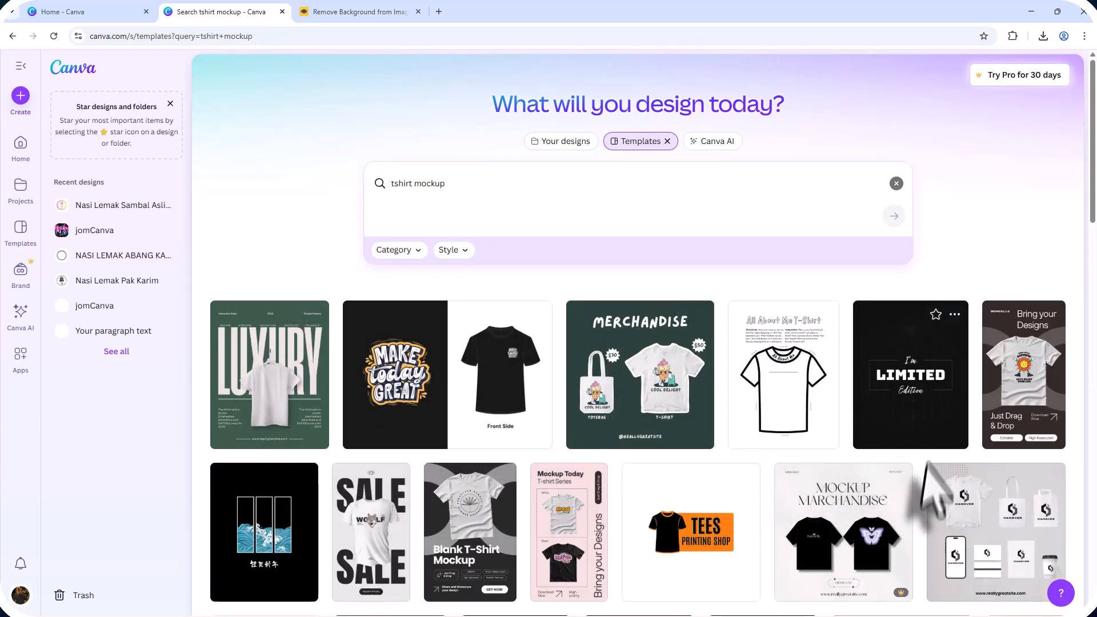
Browse the template results and open "Green And White Illustrative Merchandise Mockup Instagram Post" for customising
scroll(793, 502, down, 6)
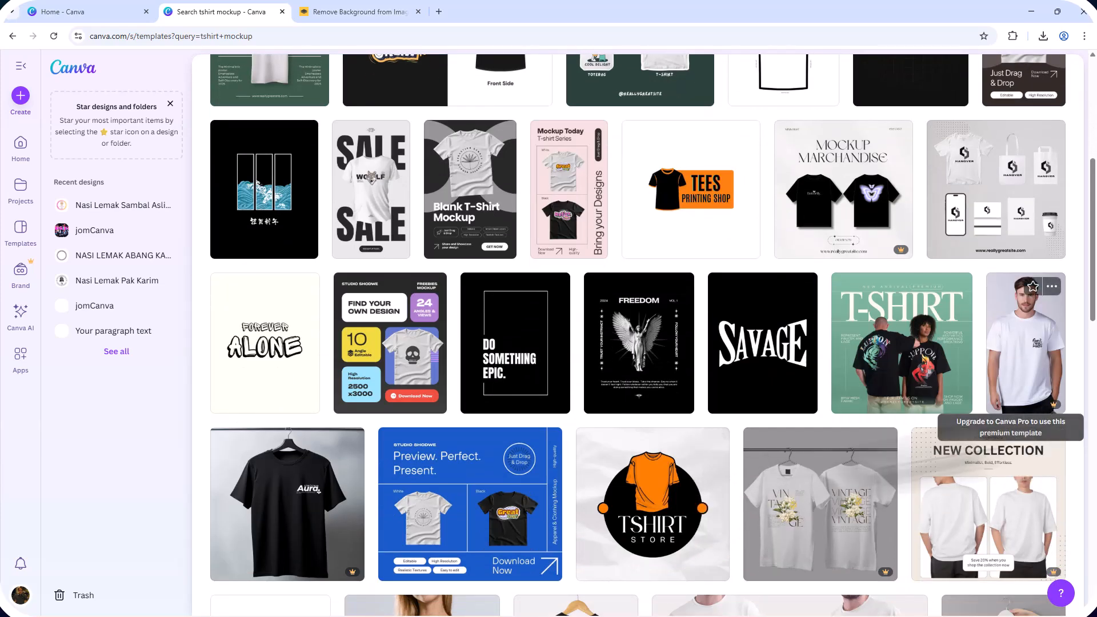
scroll(594, 495, down, 3)
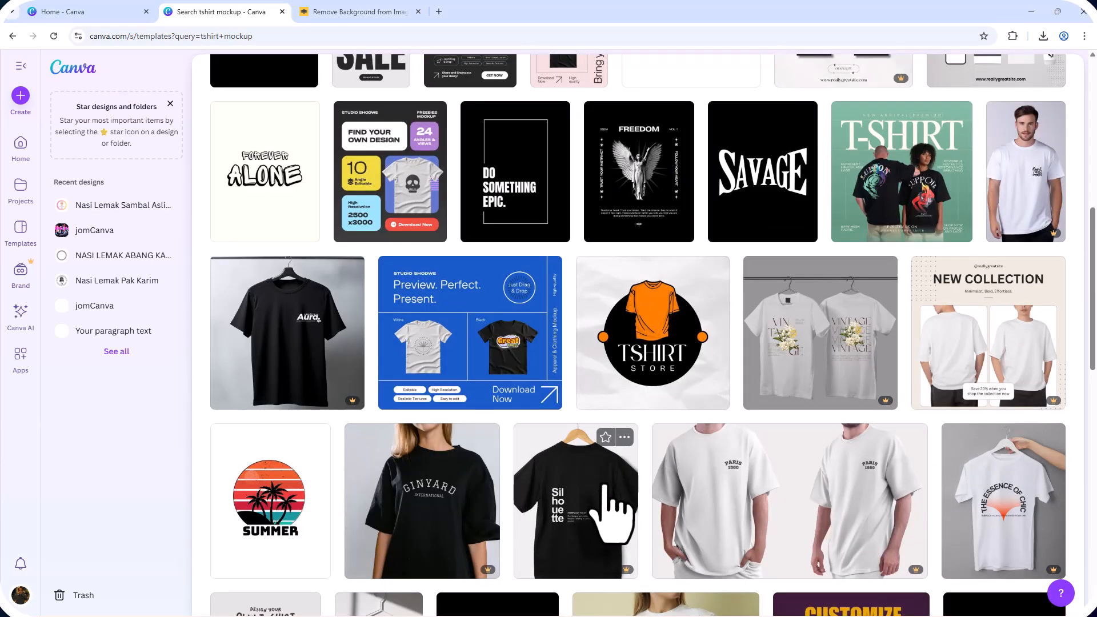
scroll(610, 506, down, 4)
scroll(609, 507, up, 10)
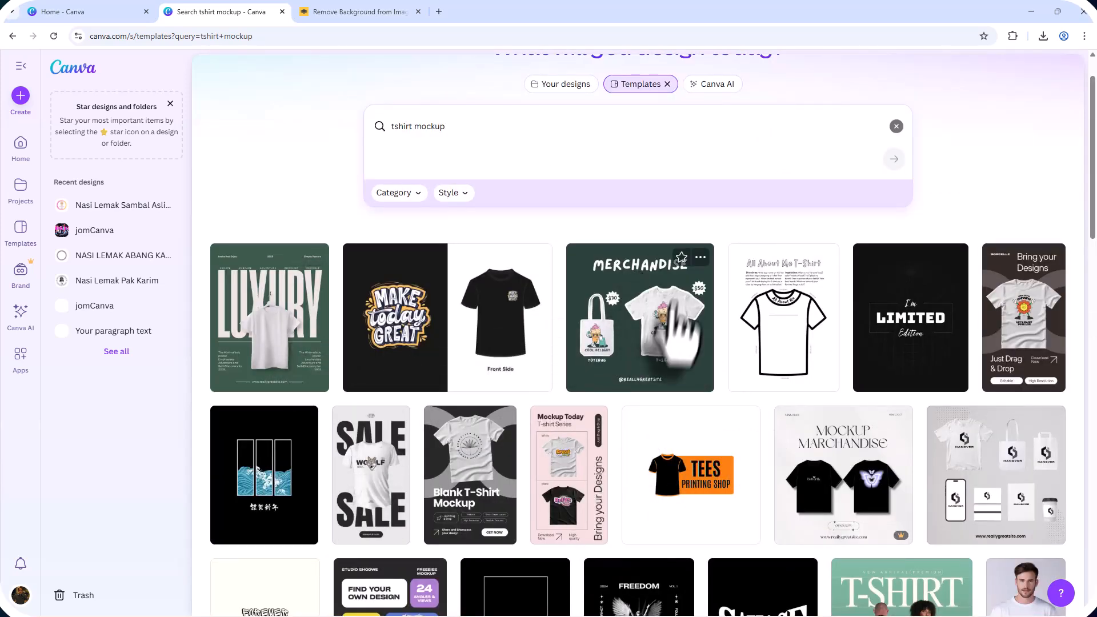
click(628, 354)
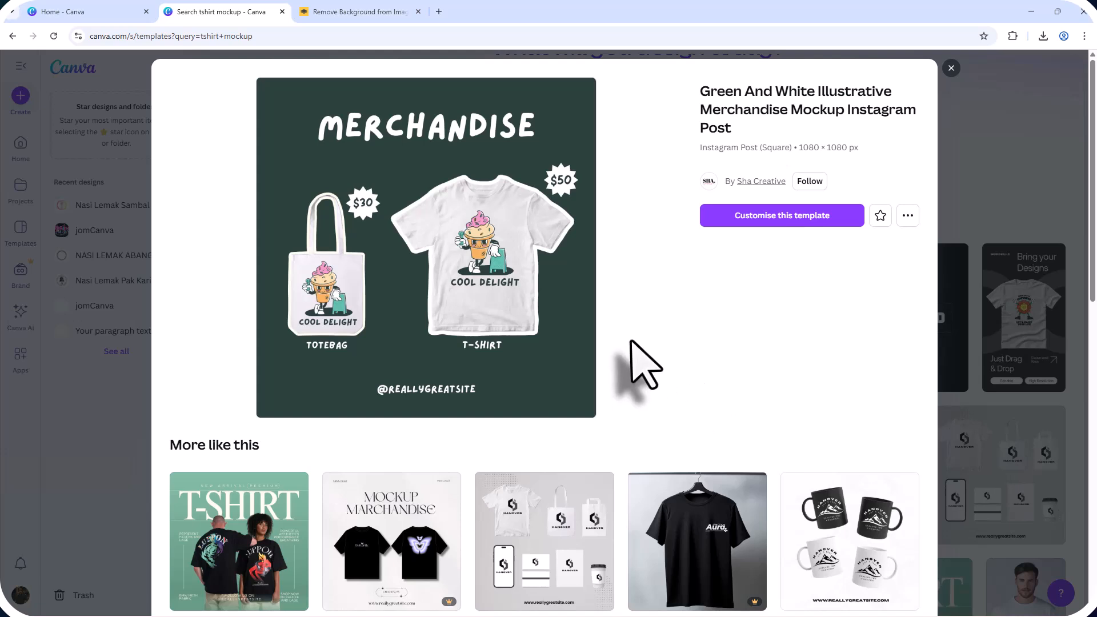
click(730, 222)
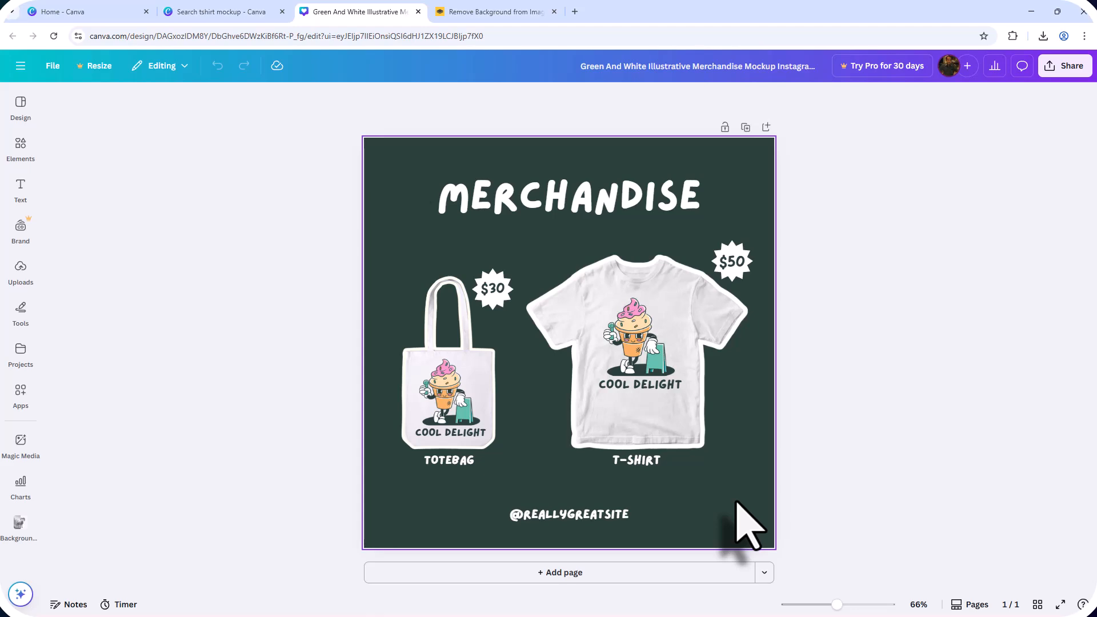
Upload the transparent logo file "Nasi_Lemak_Sambal_Asli_KL-removebg-preview (1).png" from Downloads
click(20, 268)
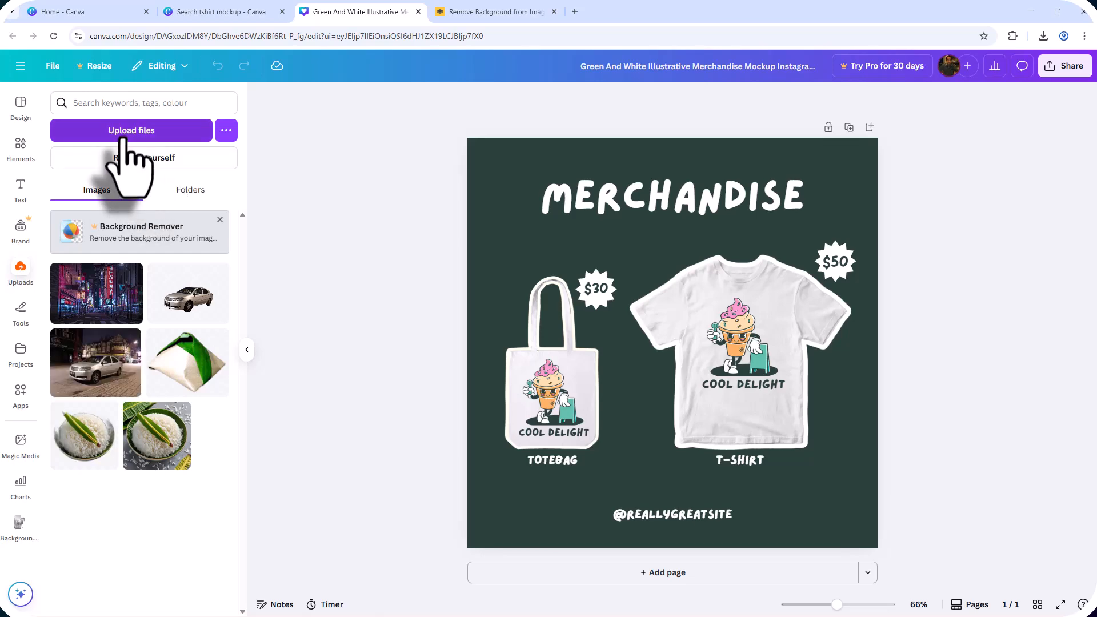
click(149, 131)
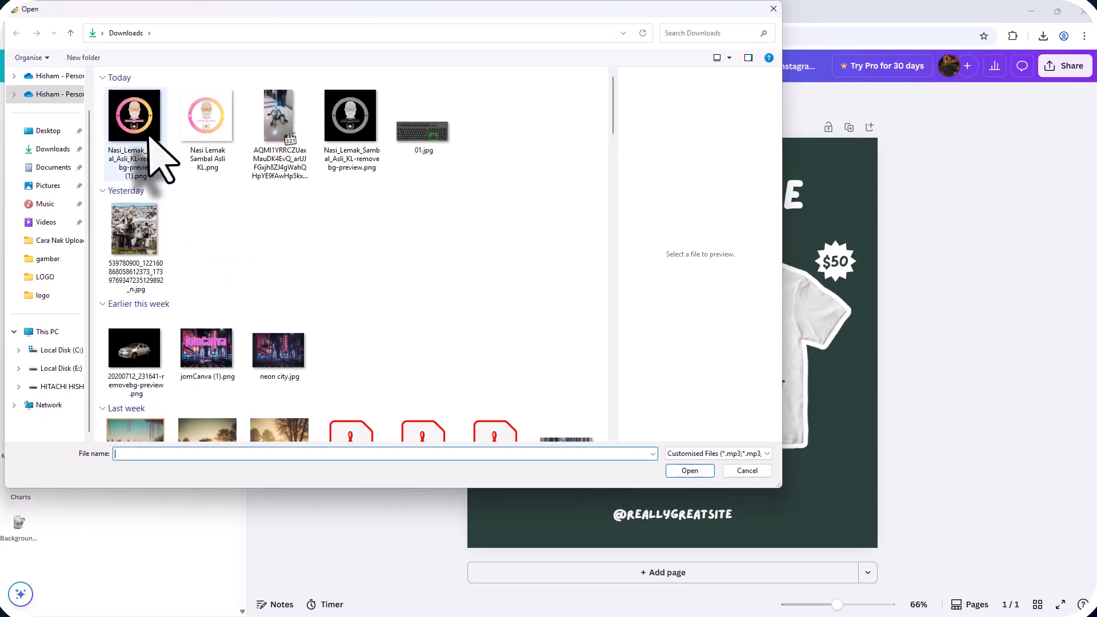
double_click(150, 140)
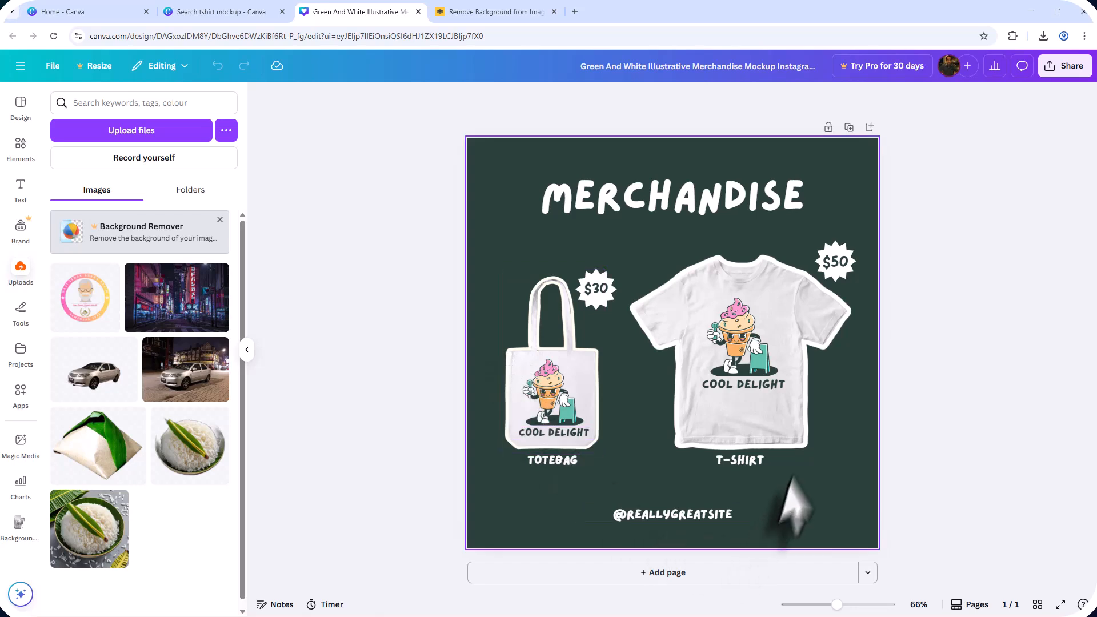
Delete the ice-cream character graphics and the "COOL DELIGHT" lettering from both the T-shirt and the tote bag
click(743, 374)
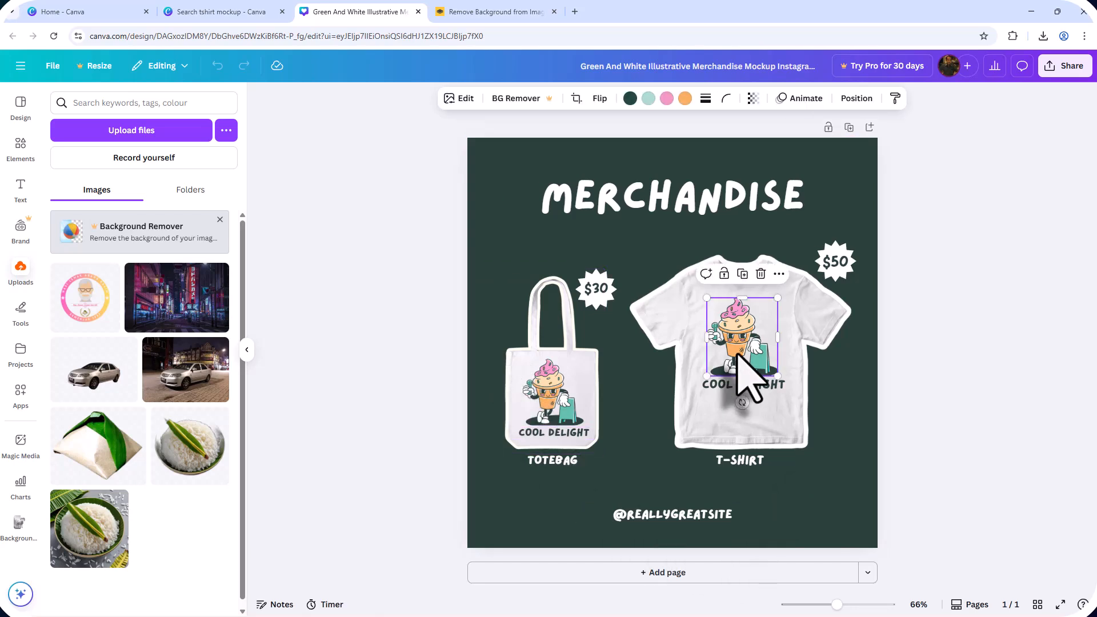
drag(737, 354, 555, 407)
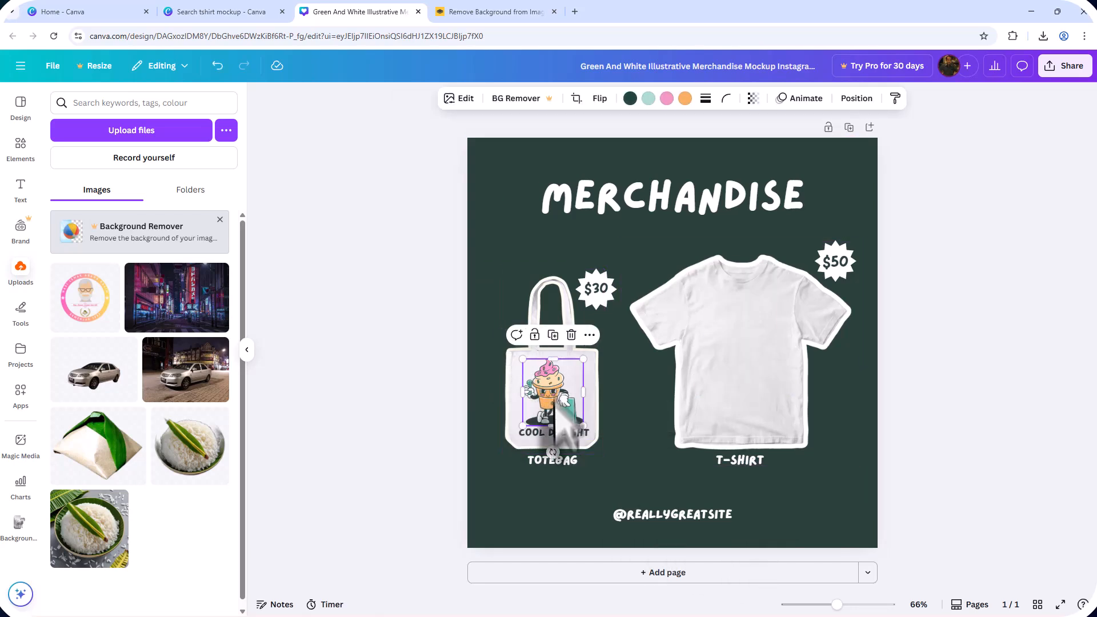
key(Delete)
click(555, 429)
key(Delete)
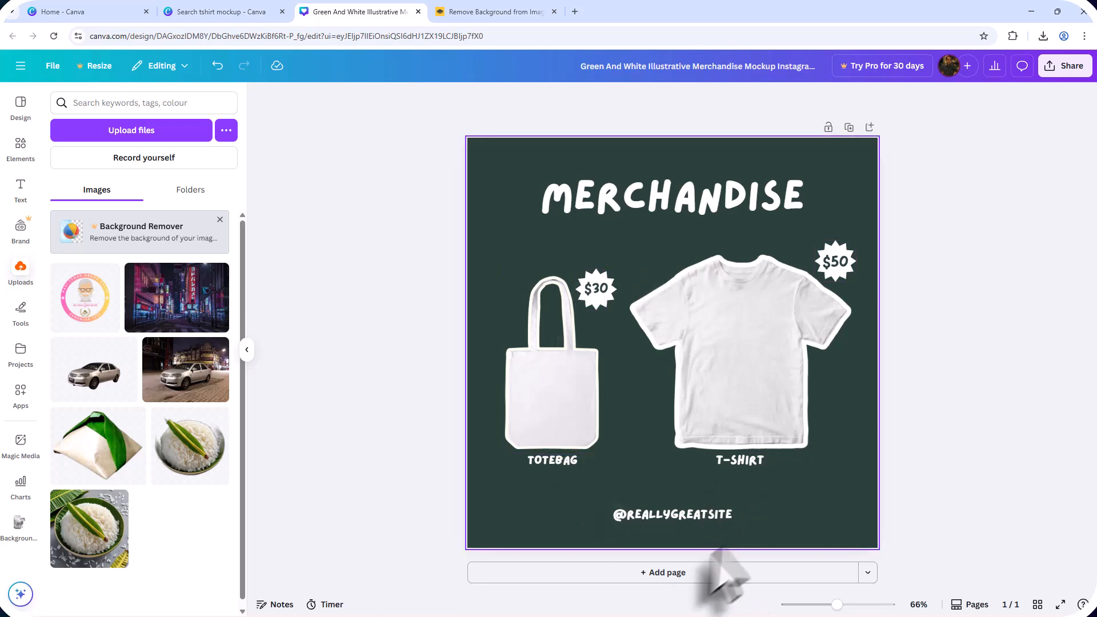
Add the uploaded circular logo to the design, shrink it and centre it on the T-shirt's chest
click(89, 301)
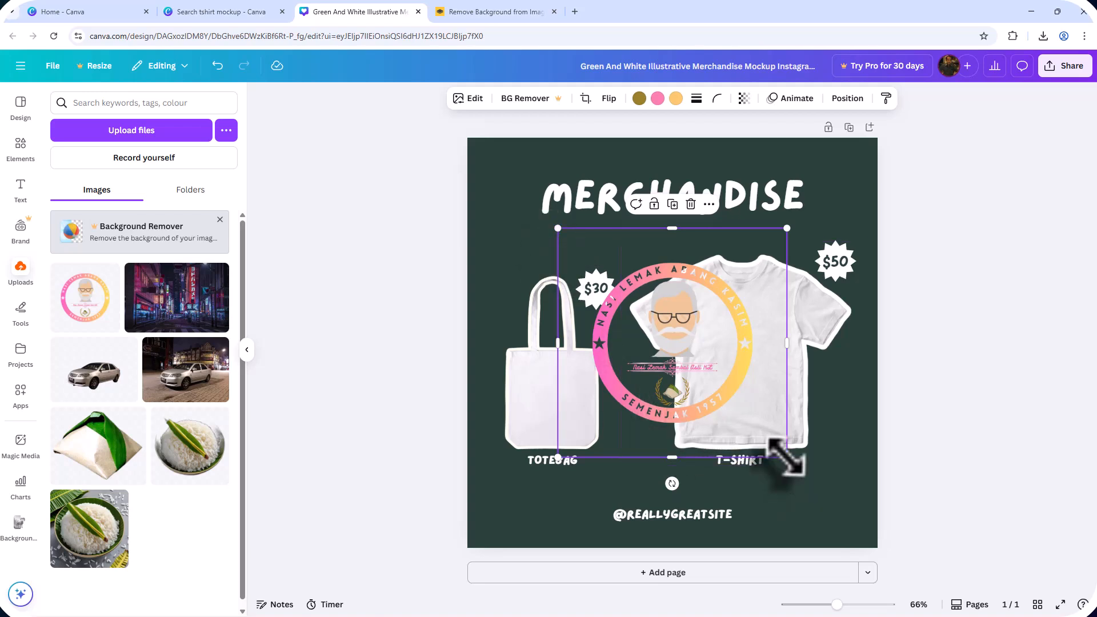
drag(559, 227, 694, 364)
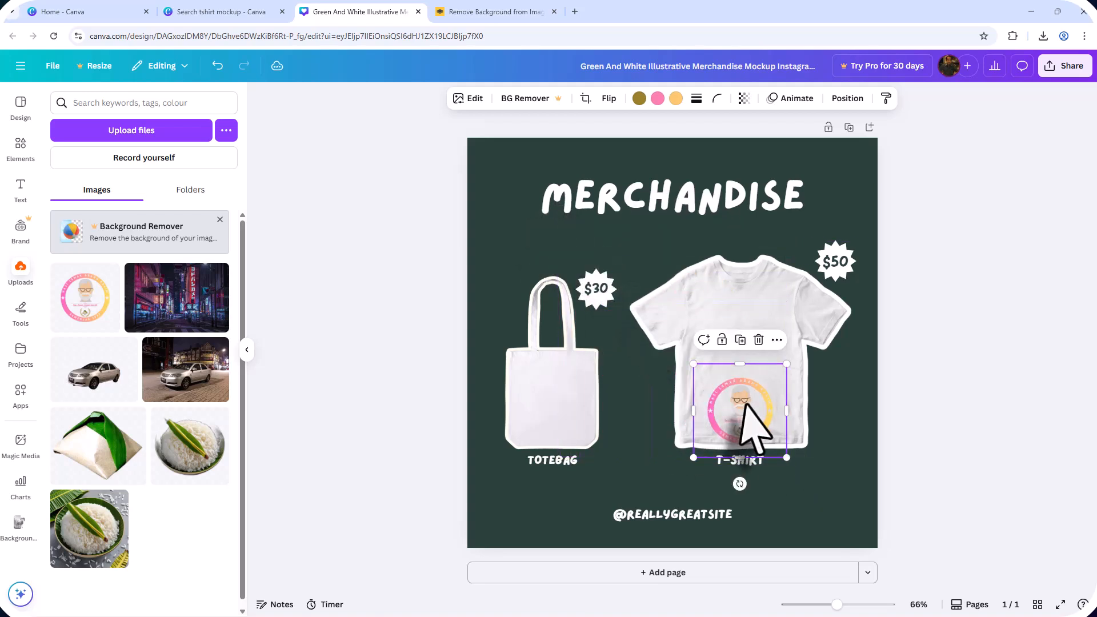
drag(746, 404, 744, 337)
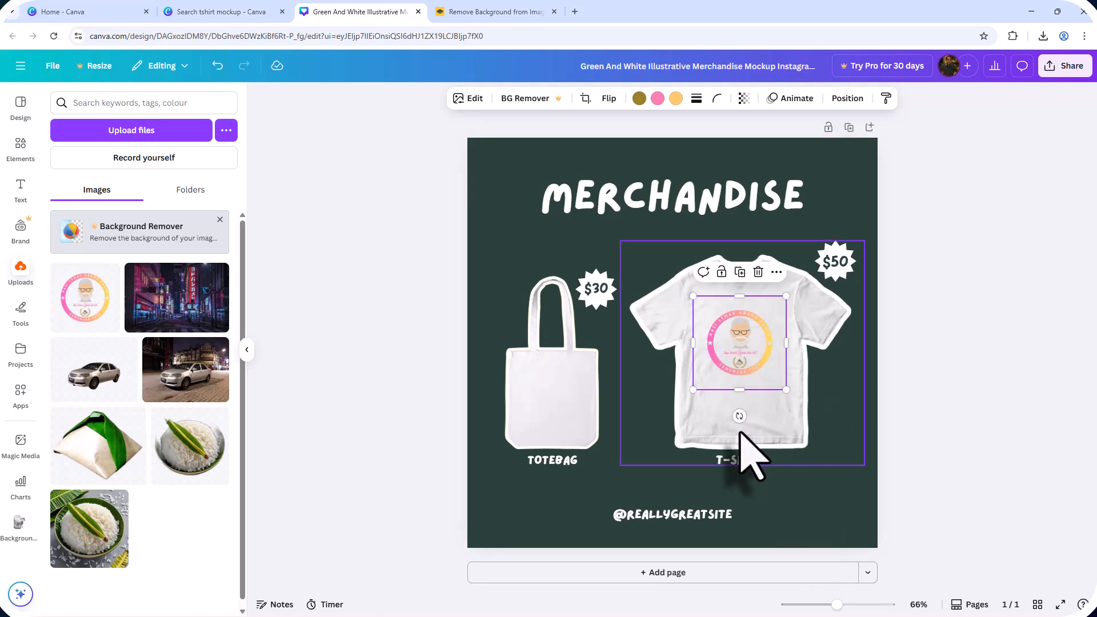
click(769, 405)
ctrl+scroll(768, 406, up, 5)
ctrl+scroll(863, 443, down, 5)
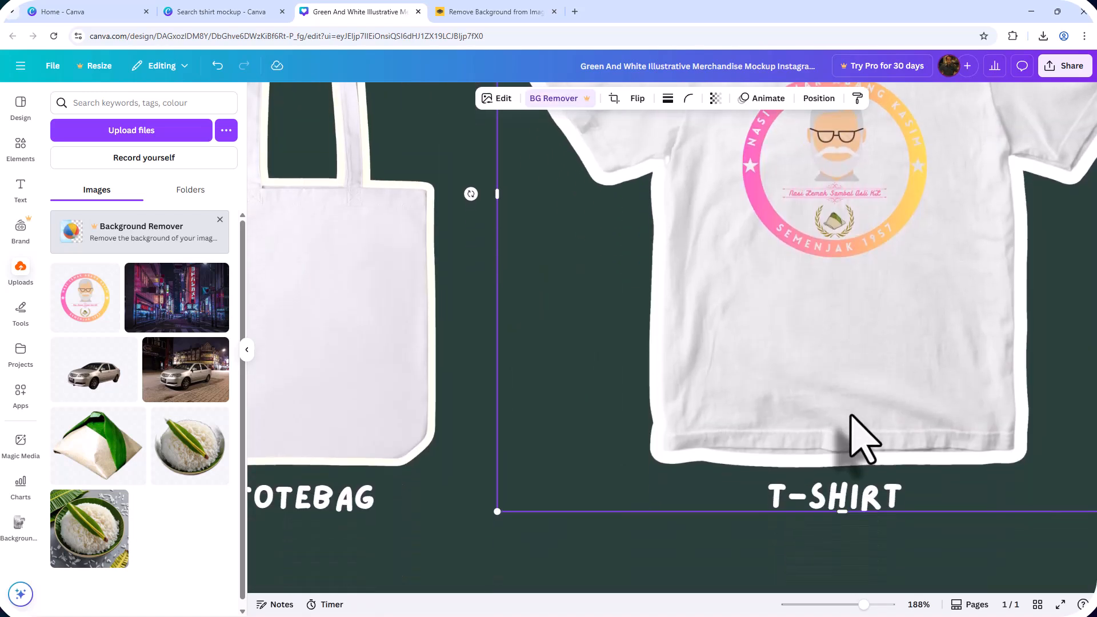
Shrink the T-shirt logo to pocket-badge size and position it on the wearer's left chest near the sleeve
click(742, 457)
drag(702, 490, 761, 407)
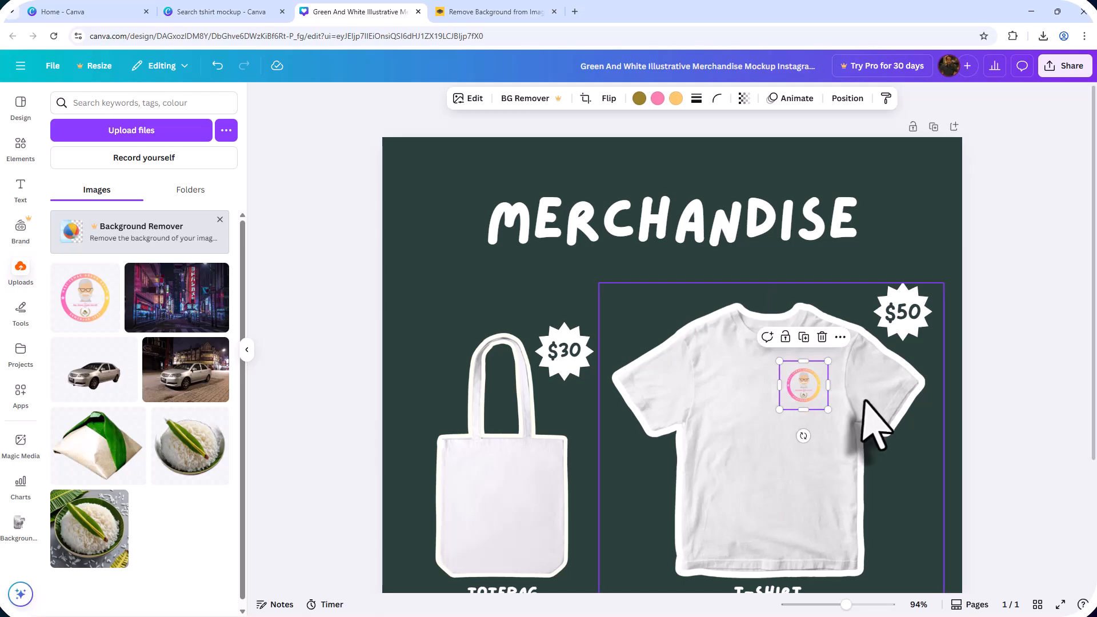
ctrl+scroll(860, 414, up, 5)
drag(854, 417, 876, 418)
click(914, 497)
ctrl+scroll(916, 496, down, 5)
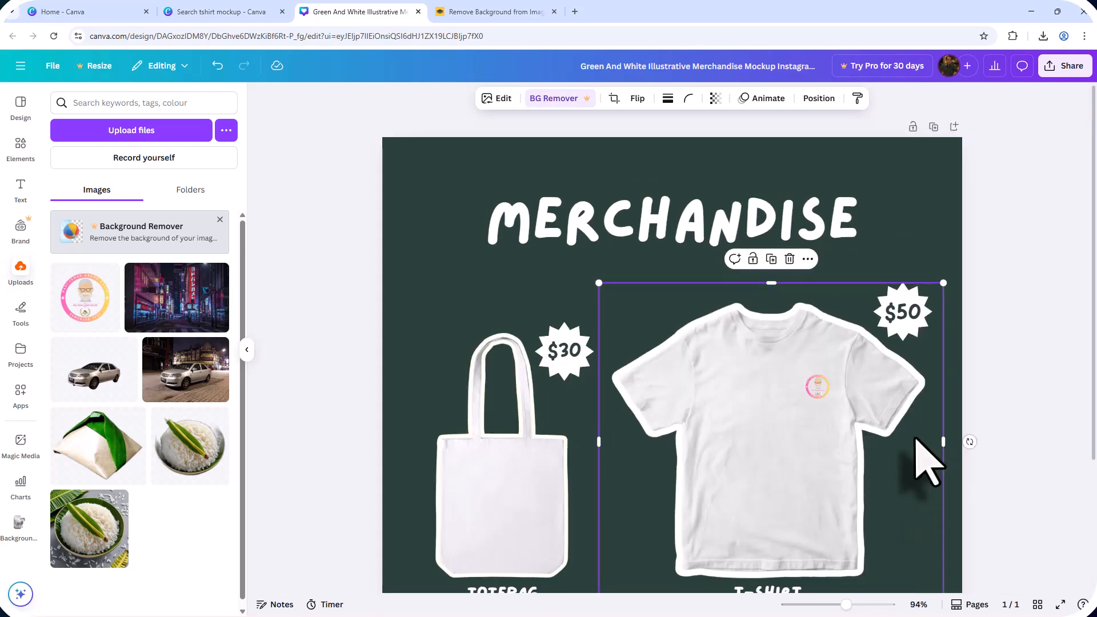
Duplicate the small T-shirt logo and place the copy centred on the upper part of the tote bag
click(824, 394)
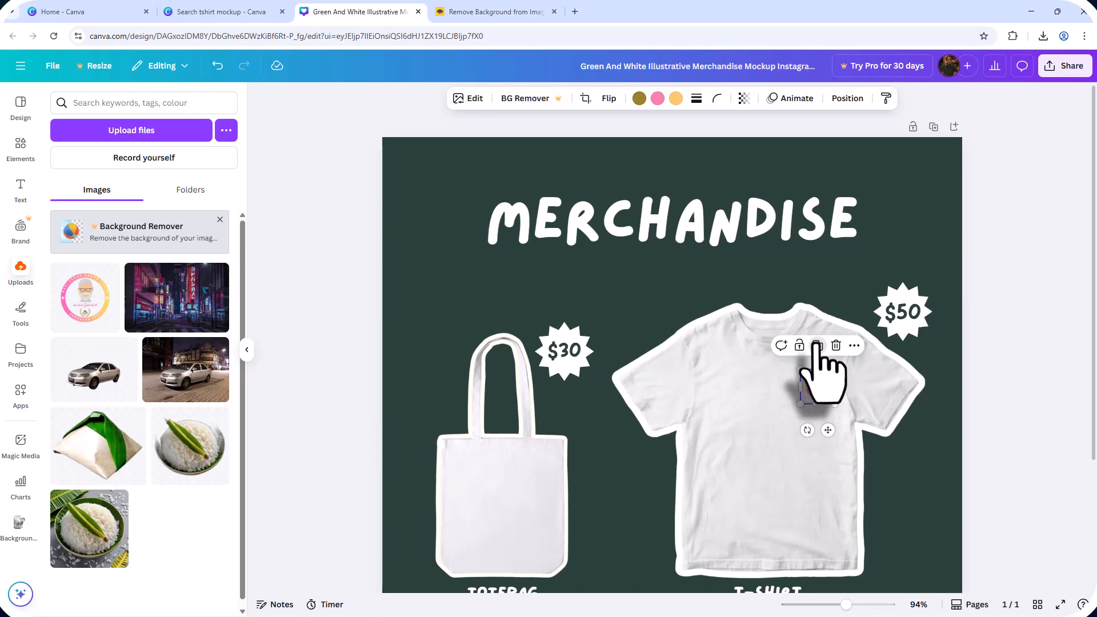
drag(825, 395, 498, 492)
ctrl+scroll(497, 546, up, 5)
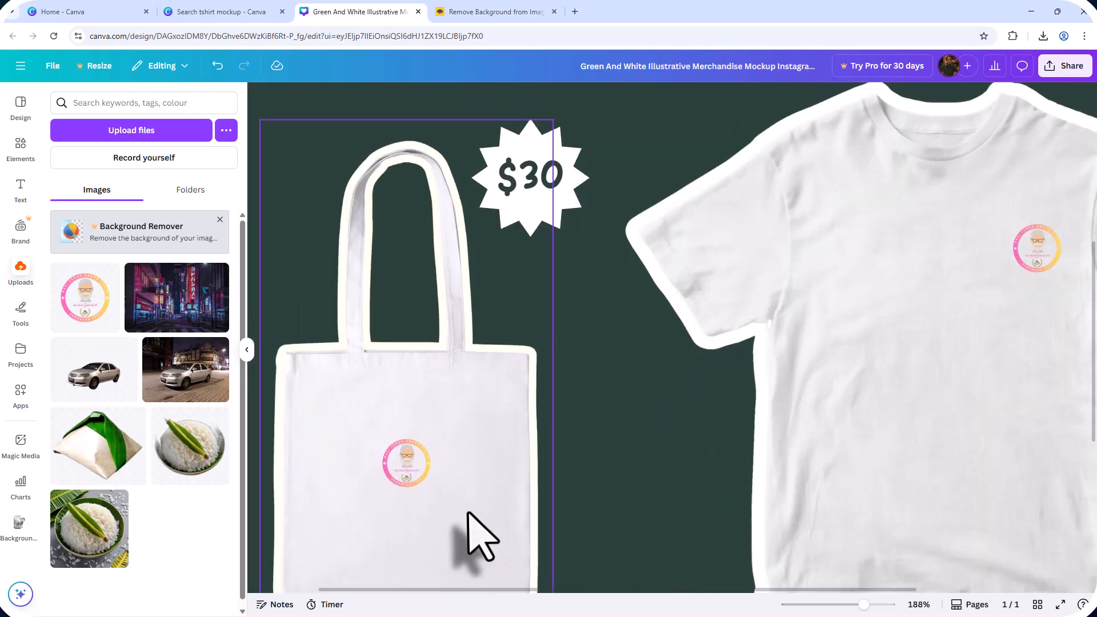
drag(416, 471, 419, 422)
click(580, 521)
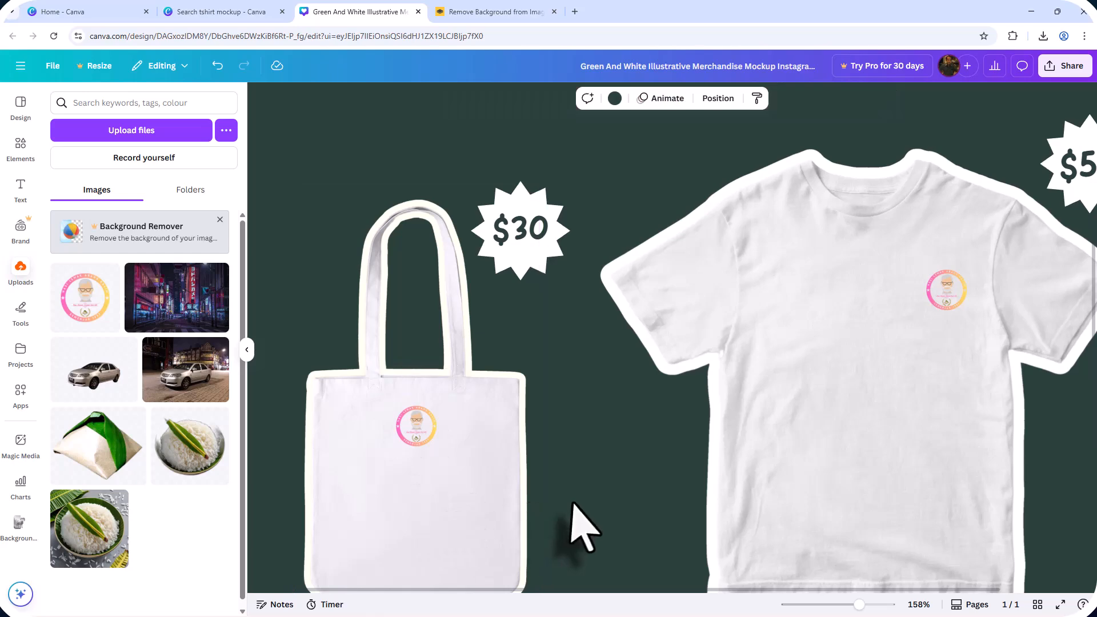
Enlarge the tote bag's logo until it fills most of the bag's front panel
ctrl+scroll(577, 531, down, 3)
scroll(465, 533, down, 2)
ctrl+scroll(526, 501, down, 1)
ctrl+scroll(551, 428, up, 5)
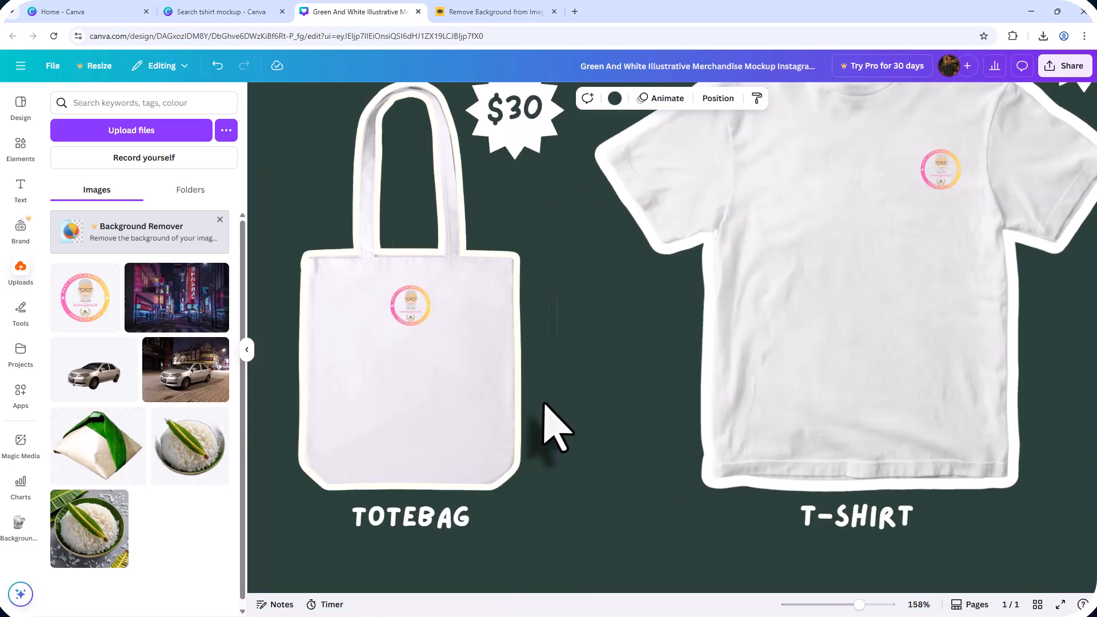
ctrl+scroll(557, 428, down, 2)
click(423, 431)
ctrl+scroll(514, 497, down, 2)
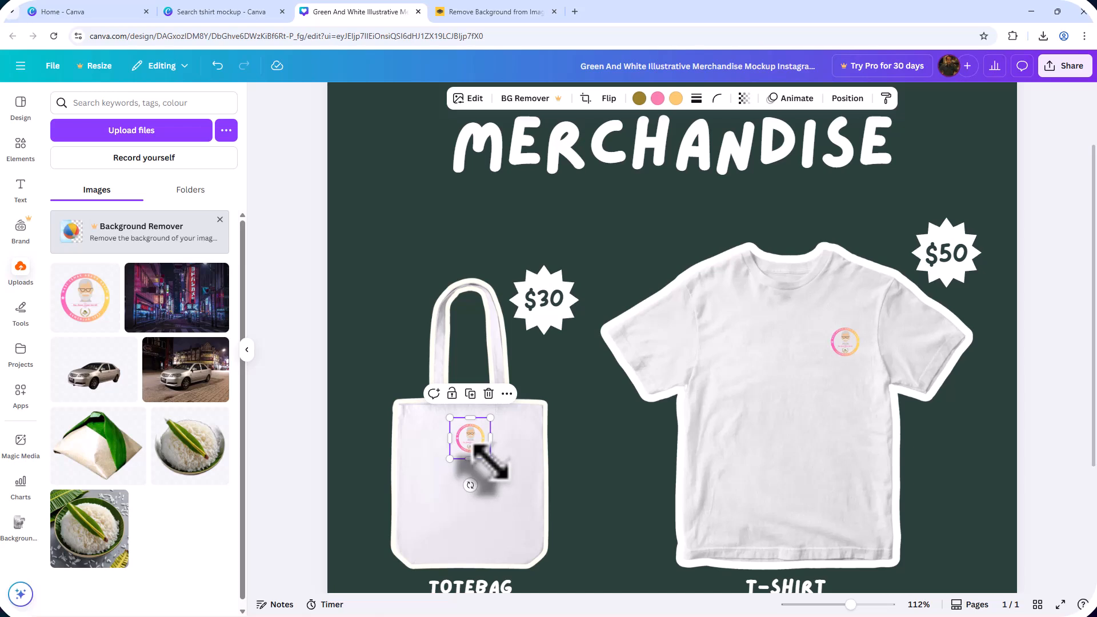
drag(491, 461, 527, 498)
drag(450, 496, 402, 547)
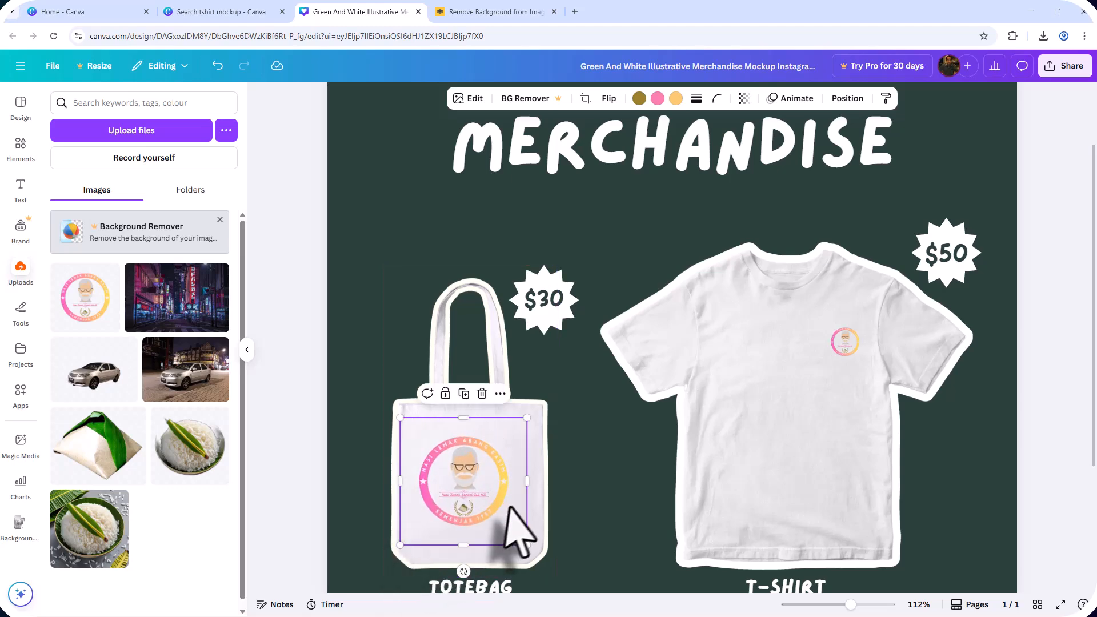
click(588, 525)
Change the tote bag's price text to "RM 5" and reduce its font size to 20.6
scroll(490, 536, up, 5)
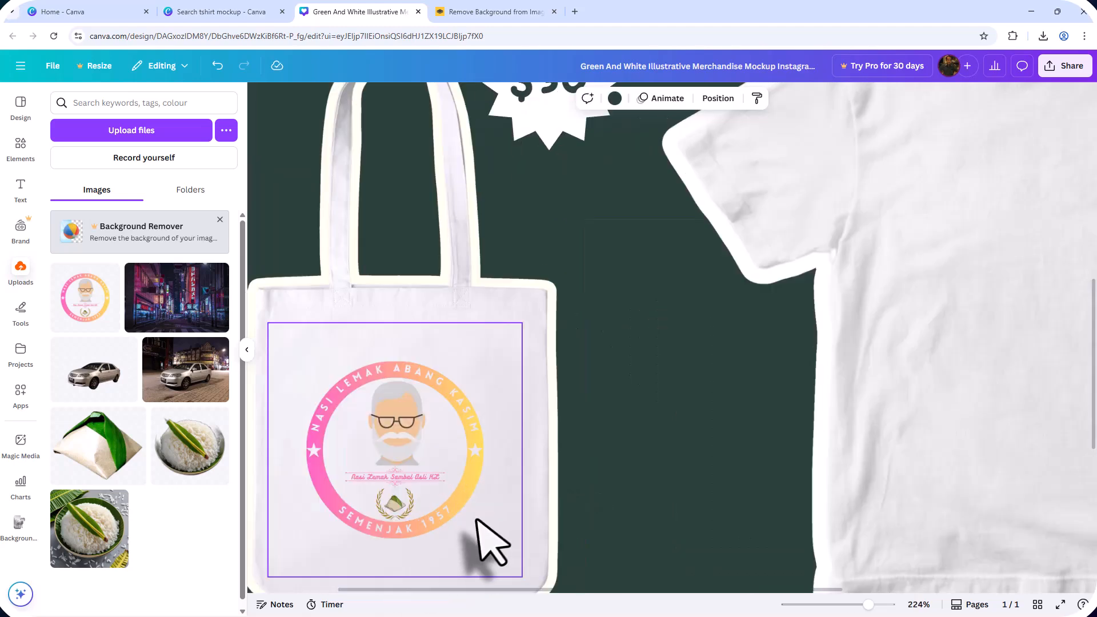
scroll(562, 503, down, 2)
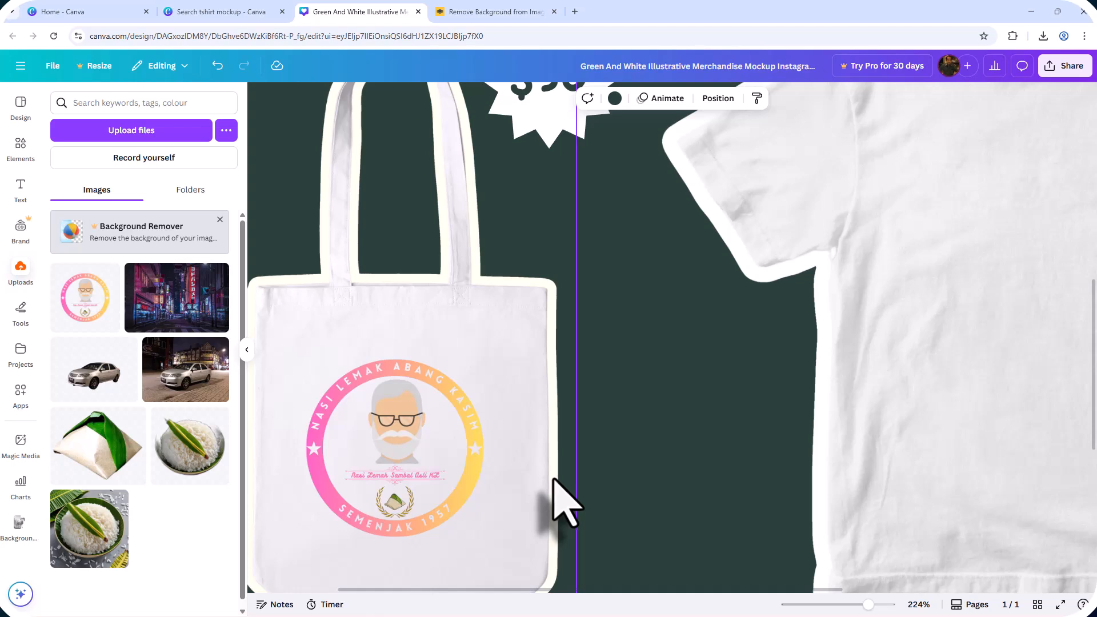
scroll(508, 518, down, 2)
click(526, 206)
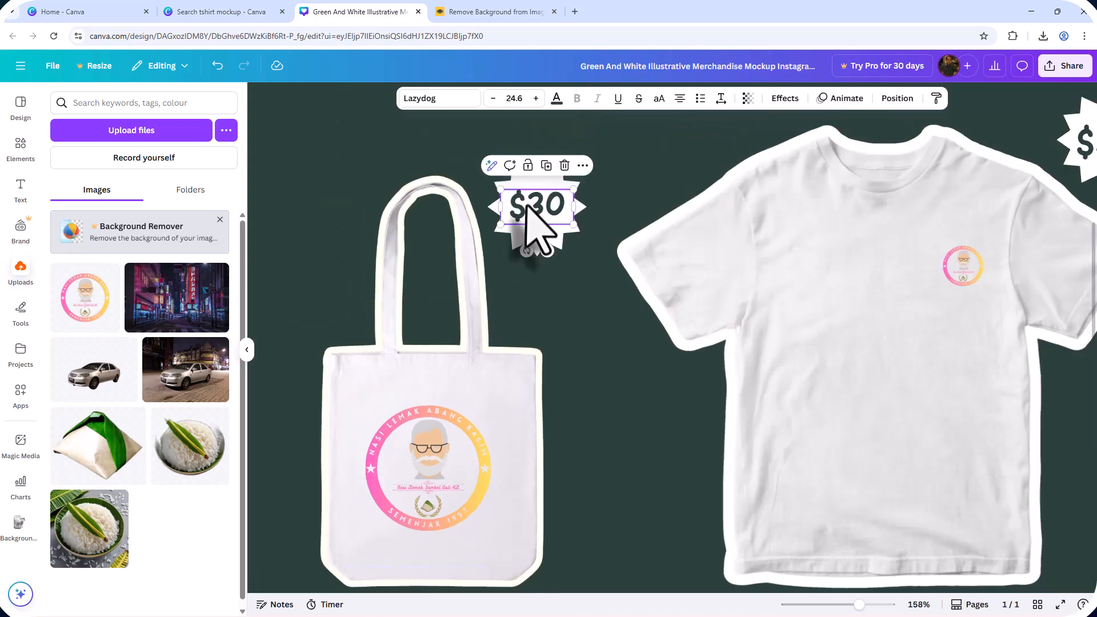
key(shift+r)
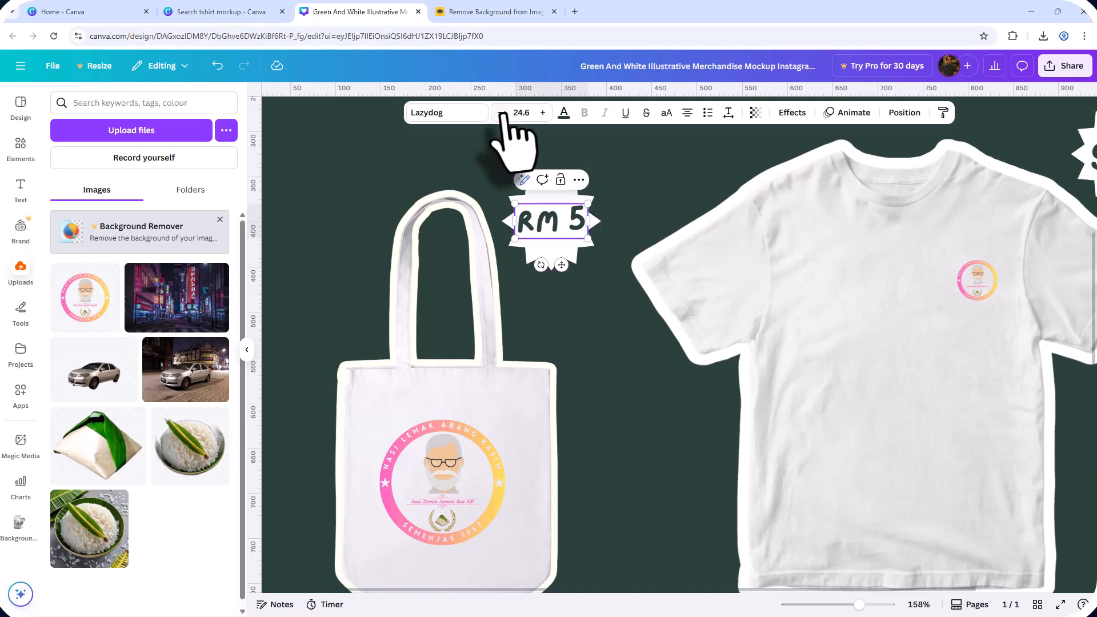
click(502, 112)
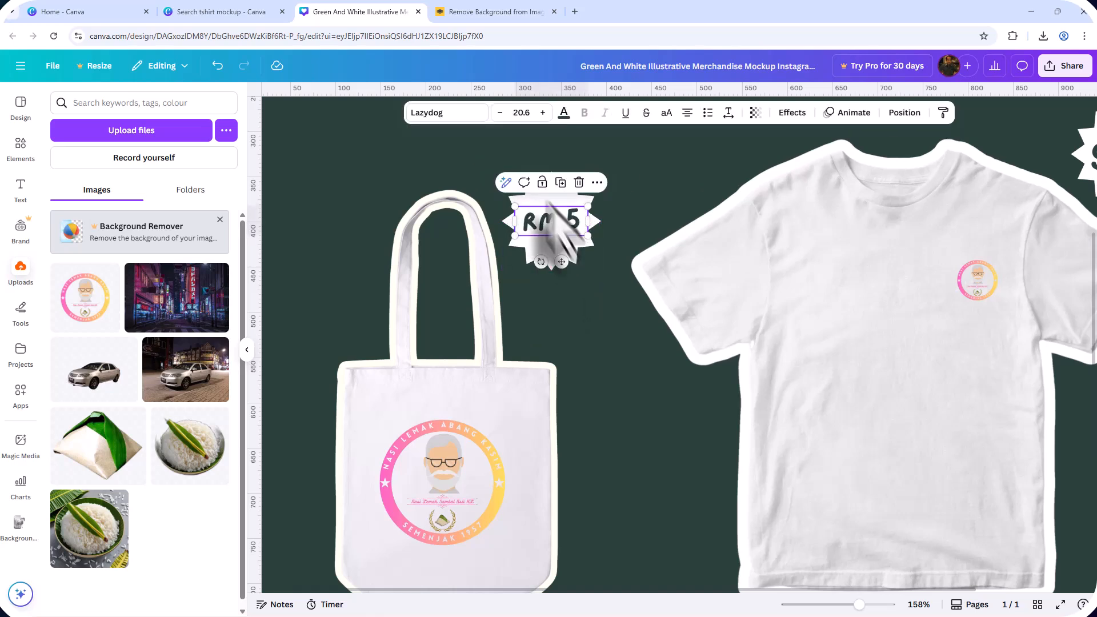
click(495, 168)
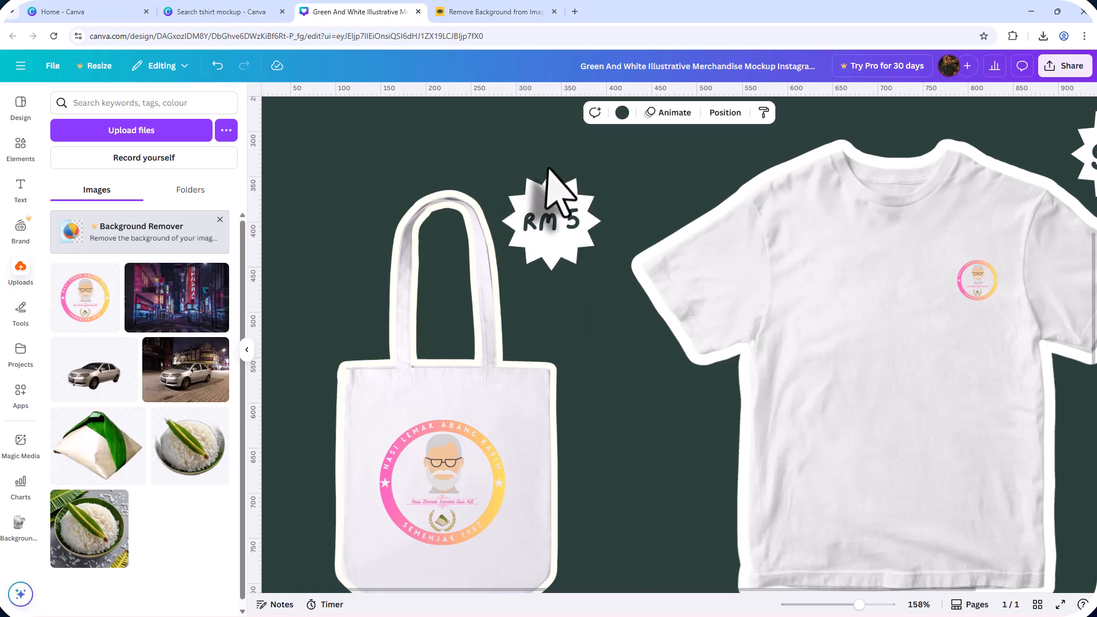
Move the tote bag's price text together with its starburst lower, beside the bag's handle
drag(562, 173, 550, 224)
drag(552, 182, 560, 241)
click(622, 394)
scroll(623, 396, down, 1)
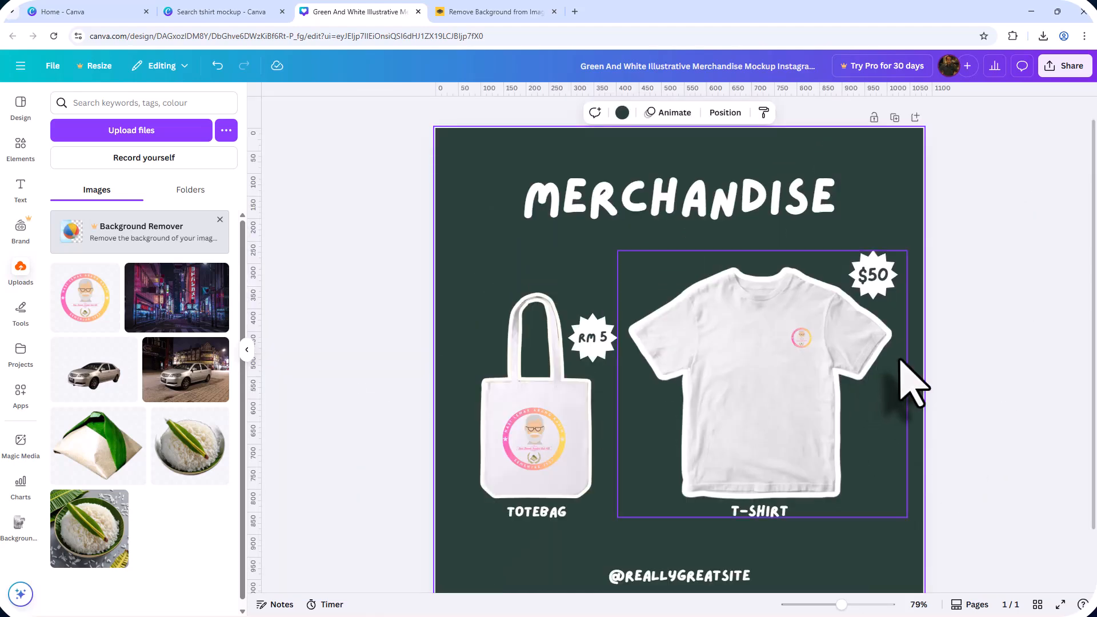
Change the T-shirt's price text to "RM10" and reduce its font size to fit inside the starburst
scroll(908, 374, up, 2)
scroll(908, 379, up, 1)
double_click(994, 218)
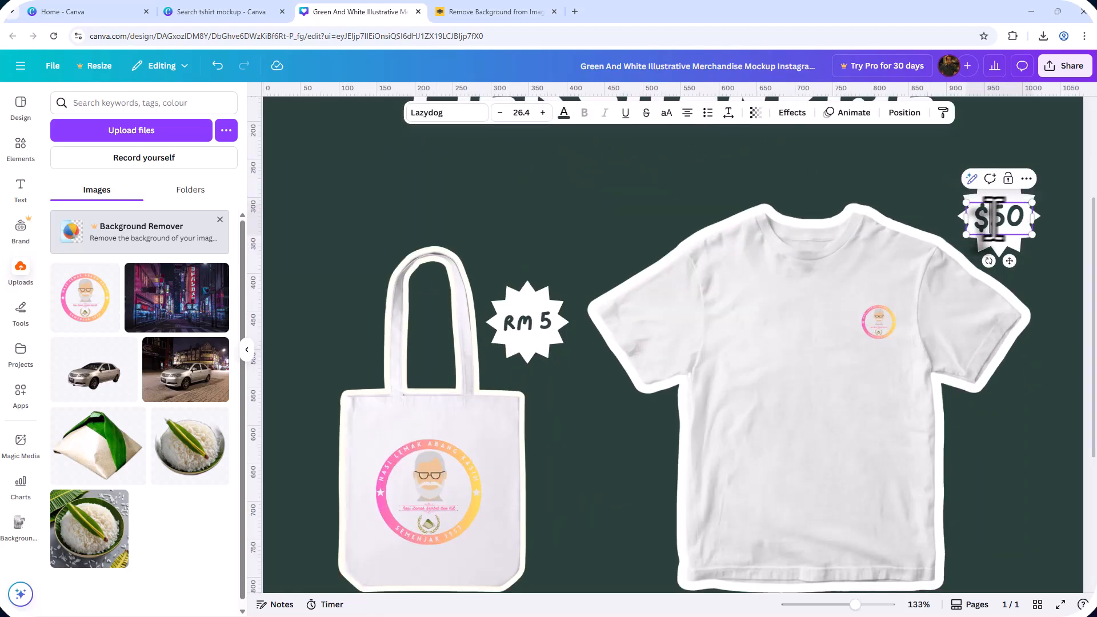
text(RM10)
click(498, 113)
click(498, 112)
Enlarge the T-shirt's logo and centre it on the shirt's chest
click(875, 322)
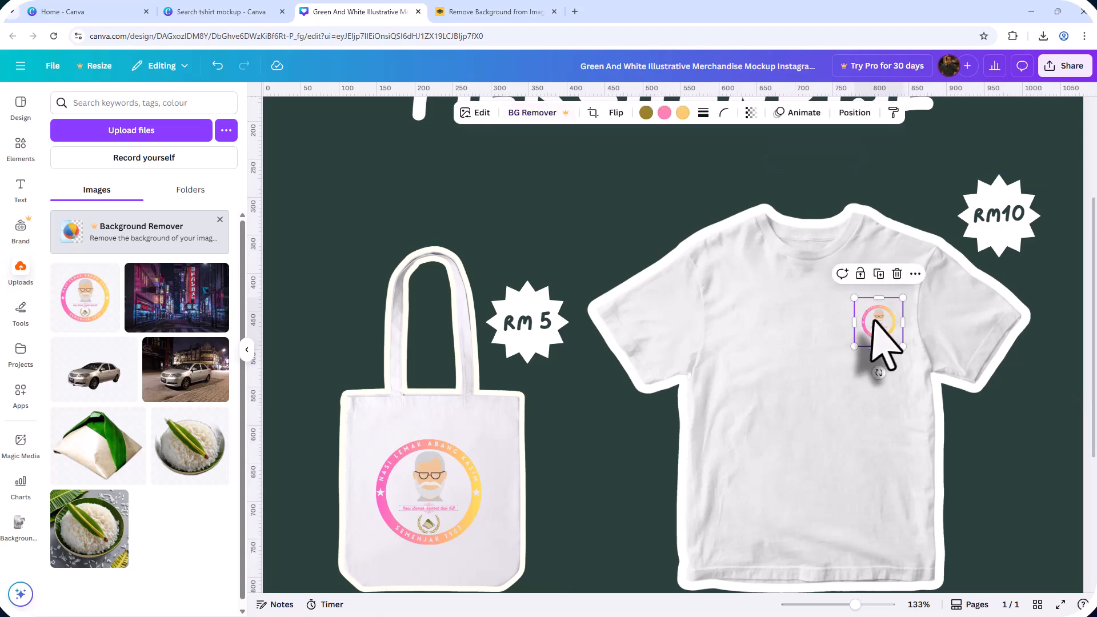
drag(878, 320, 920, 492)
click(958, 451)
click(858, 413)
drag(857, 411, 845, 406)
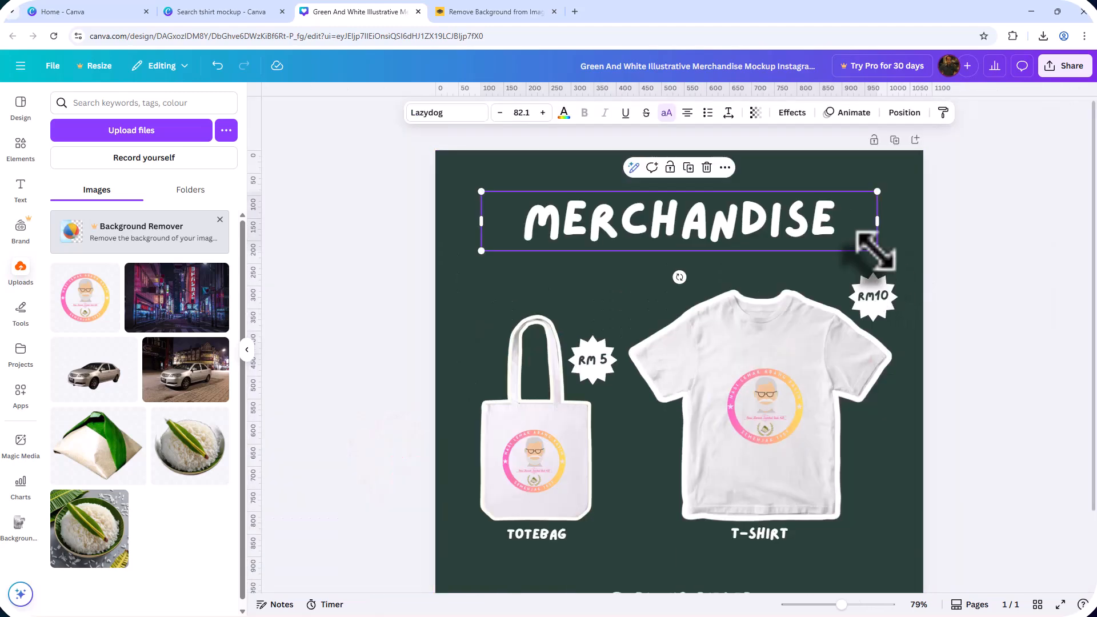
Shrink the MERCHANDISE heading to font size 64.7 and move it higher, centred on the page
drag(875, 250, 793, 239)
drag(705, 228, 729, 196)
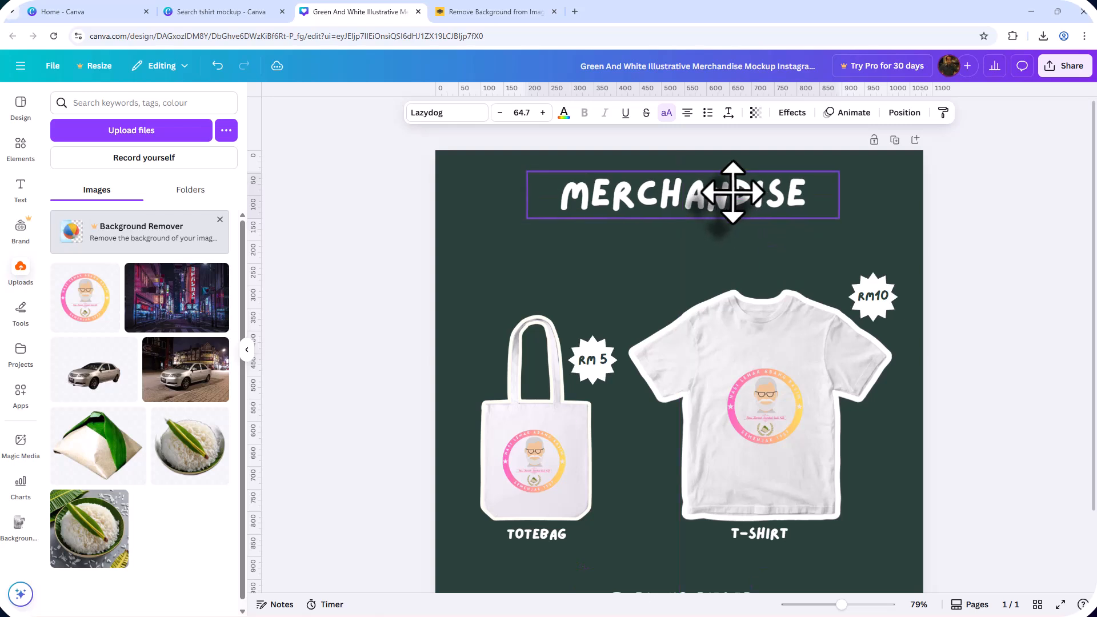
Duplicate the MERCHANDISE heading, place the copy directly below it and shrink the copy to font size 49.2
click(688, 146)
drag(671, 216, 670, 220)
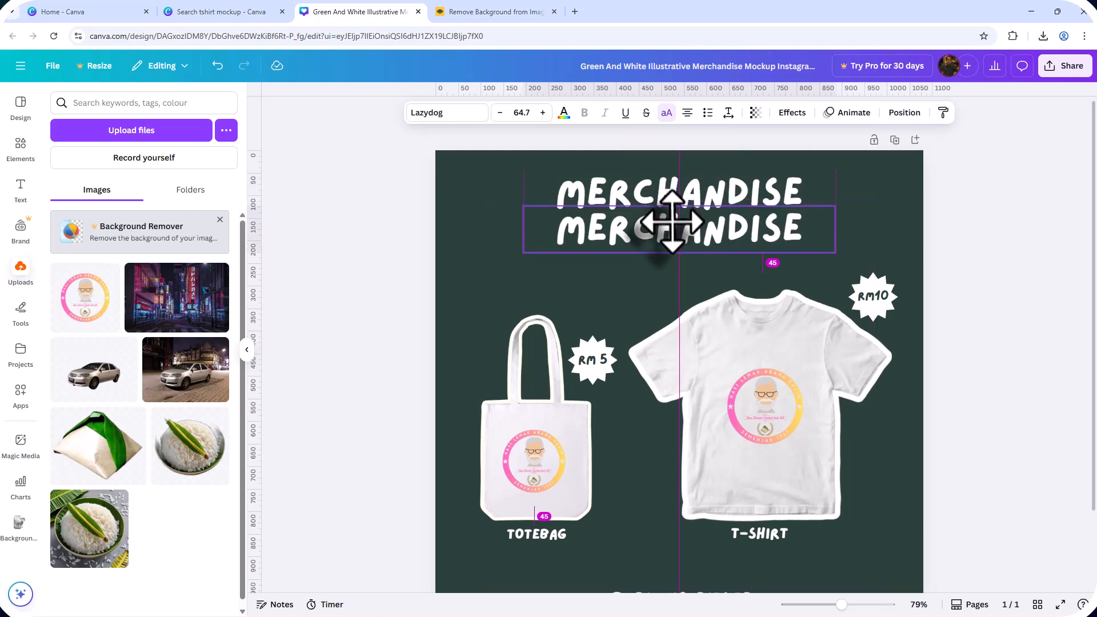
drag(524, 251, 598, 241)
drag(705, 228, 660, 233)
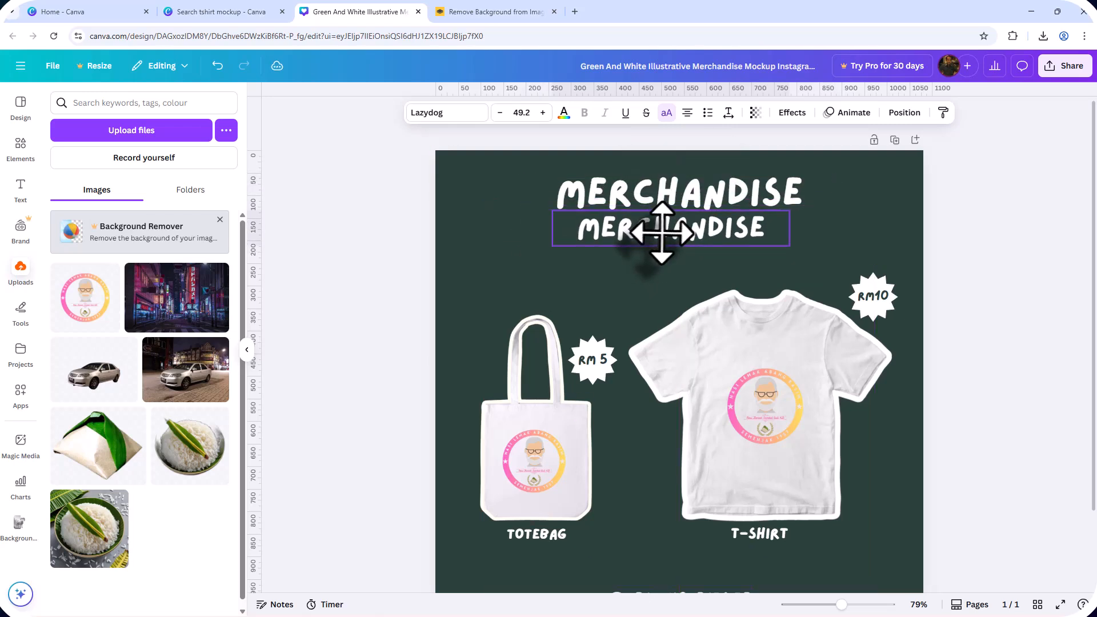
Replace the duplicated heading's text with "NASI LEMAK ABANG KASIM"
double_click(660, 232)
text(N)
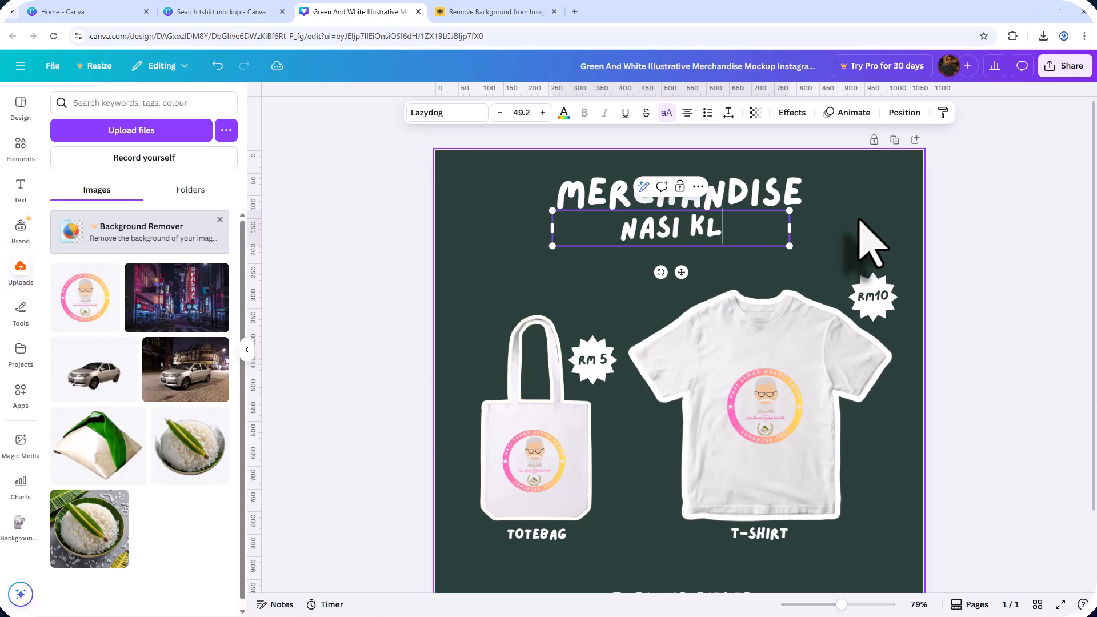
text(ASI LEMAK ABANG KAS)
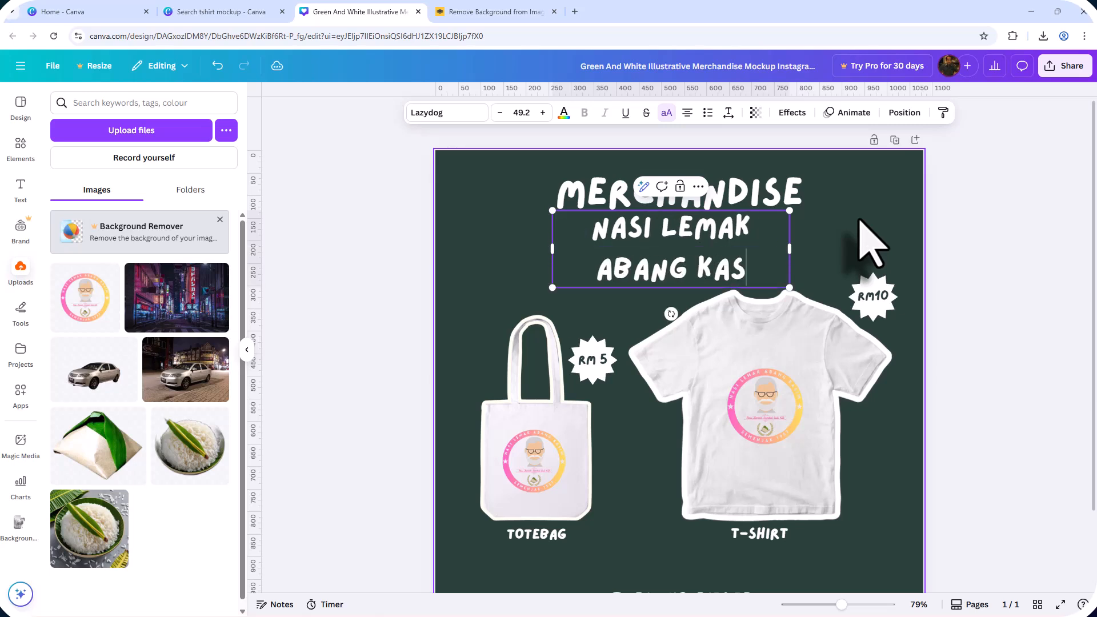
text(IM)
Widen the subtitle's text box and reduce its font size to 37.2 so it fits on one line
key(ctrl+a)
drag(791, 248, 887, 269)
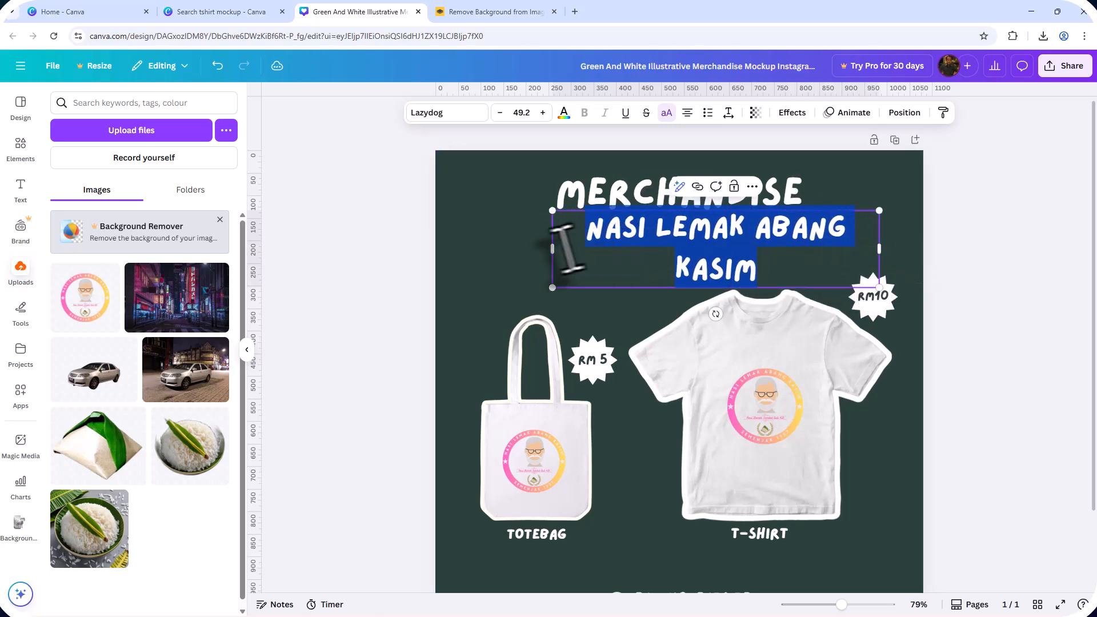
click(501, 113)
Change the label below the tote bag to "RECYCLE BAG"
scroll(531, 400, down, 1)
click(537, 482)
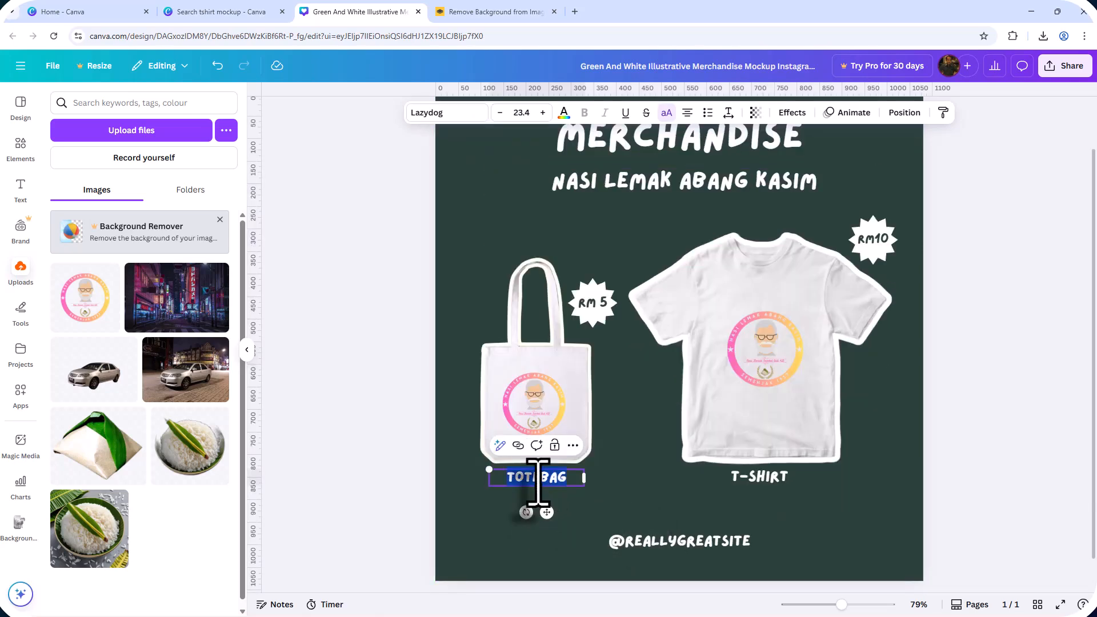
text(RECYCK)
key(BackSpace)
text(LE)
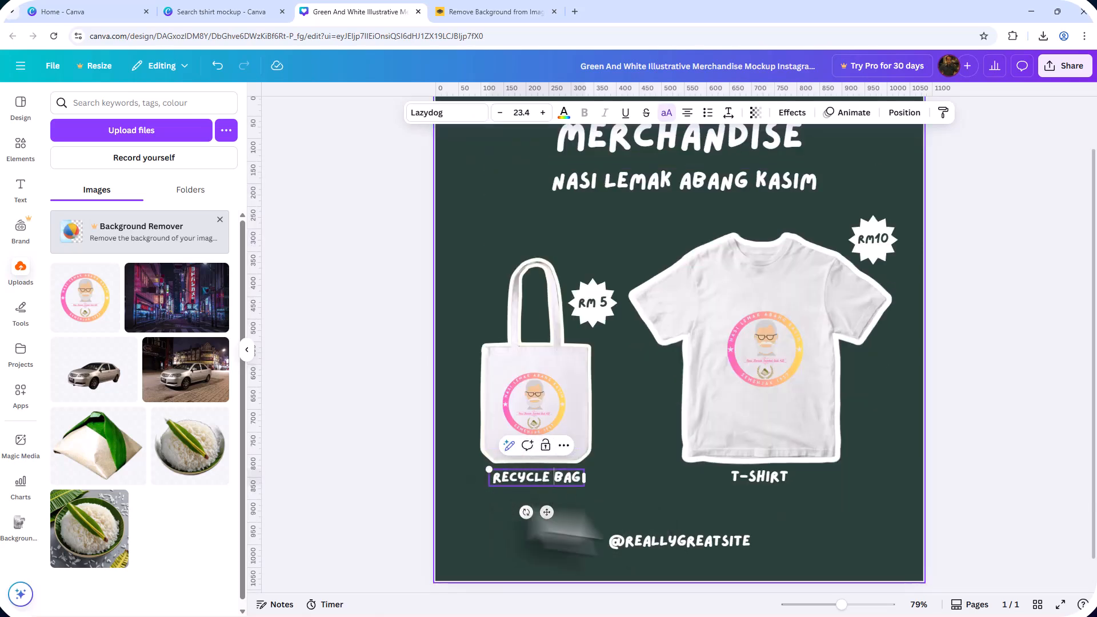
click(749, 179)
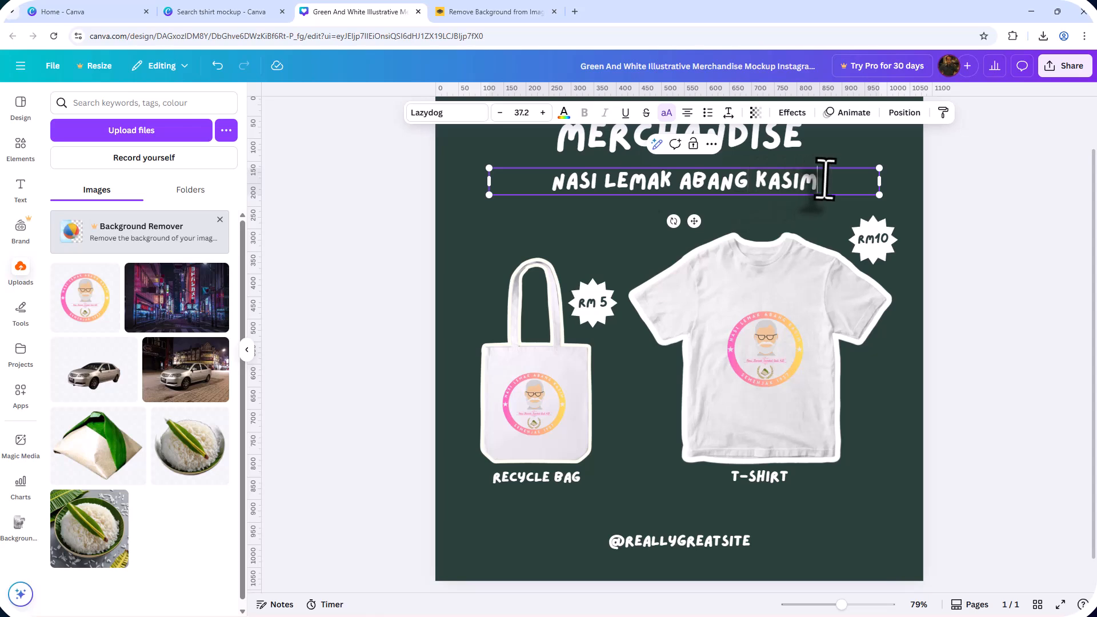
drag(750, 541, 624, 543)
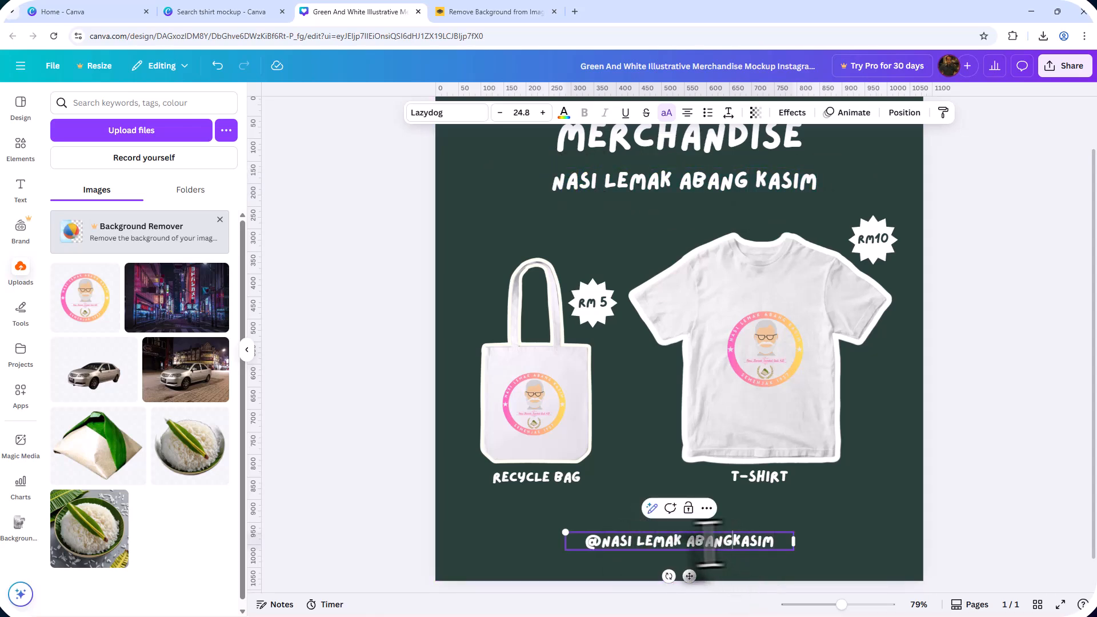
click(979, 521)
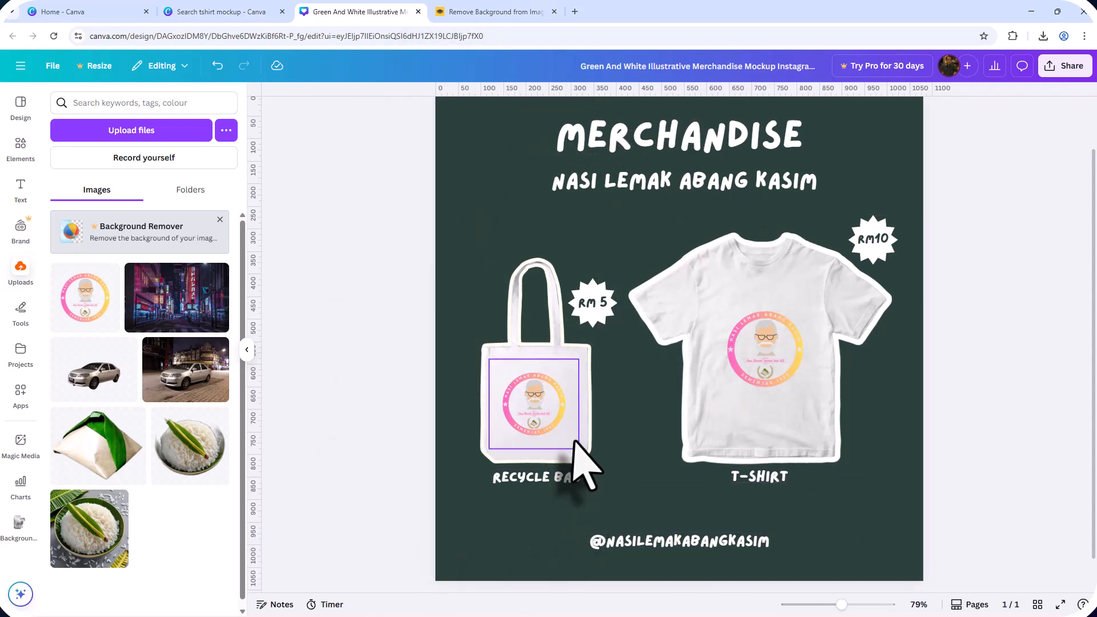
click(21, 353)
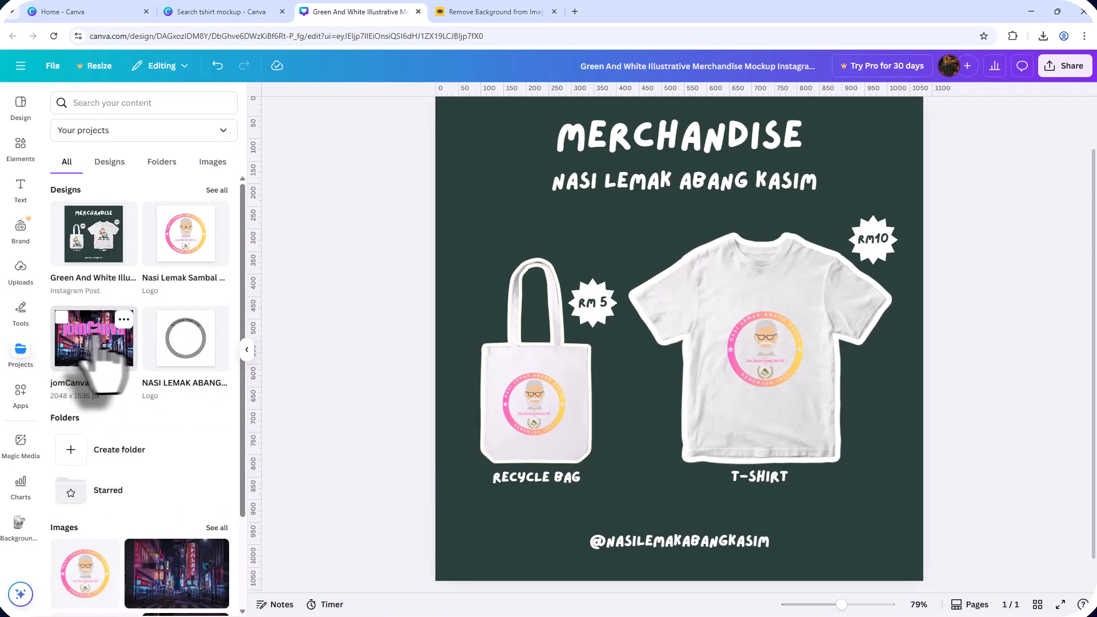
Download the finished merchandise design as a PNG
click(1063, 66)
click(958, 321)
click(957, 323)
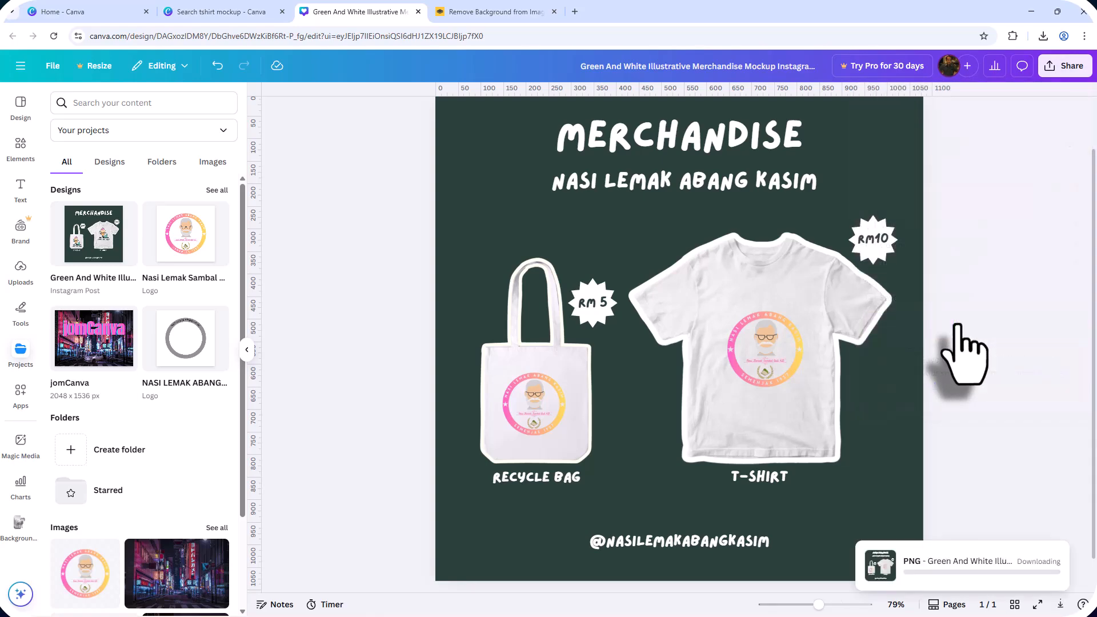
Open the downloaded merchandise PNG from the Downloads folder and inspect the logos and prices up close
click(1012, 63)
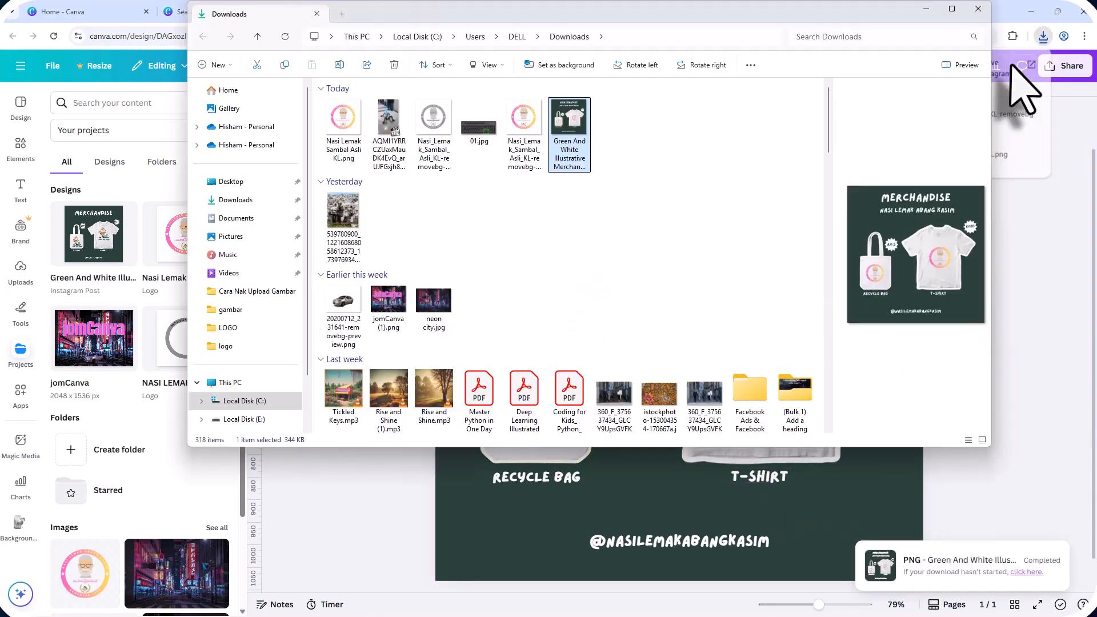
double_click(574, 155)
scroll(667, 366, up, 5)
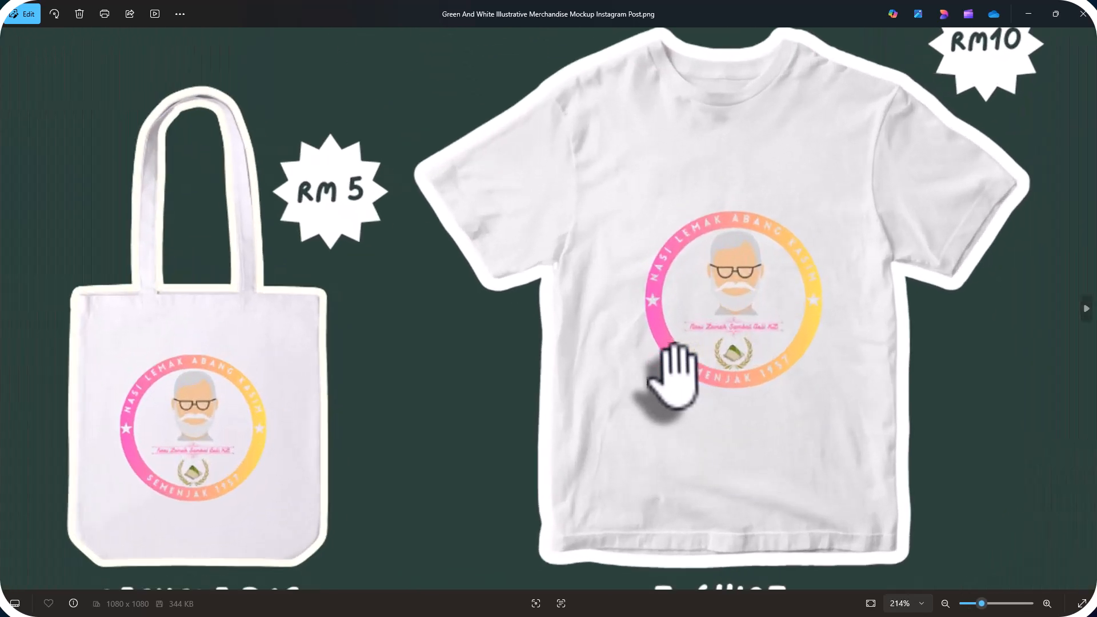
scroll(667, 365, down, 5)
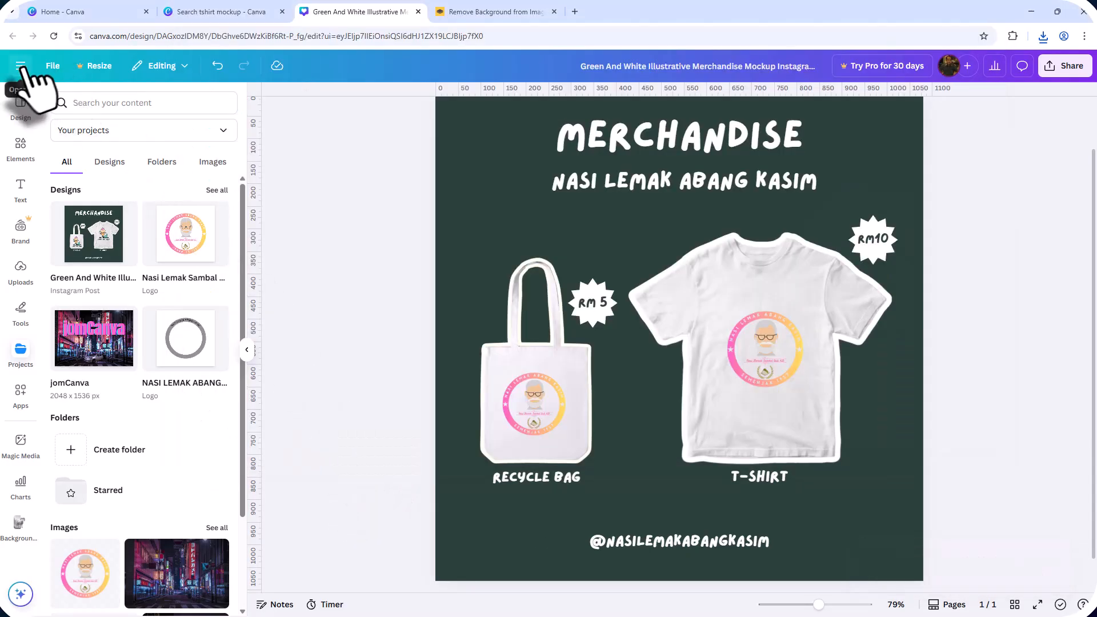
Return to the Canva home page and browse the T-shirt, tote bag and other merchandise mockups in the template search
click(21, 66)
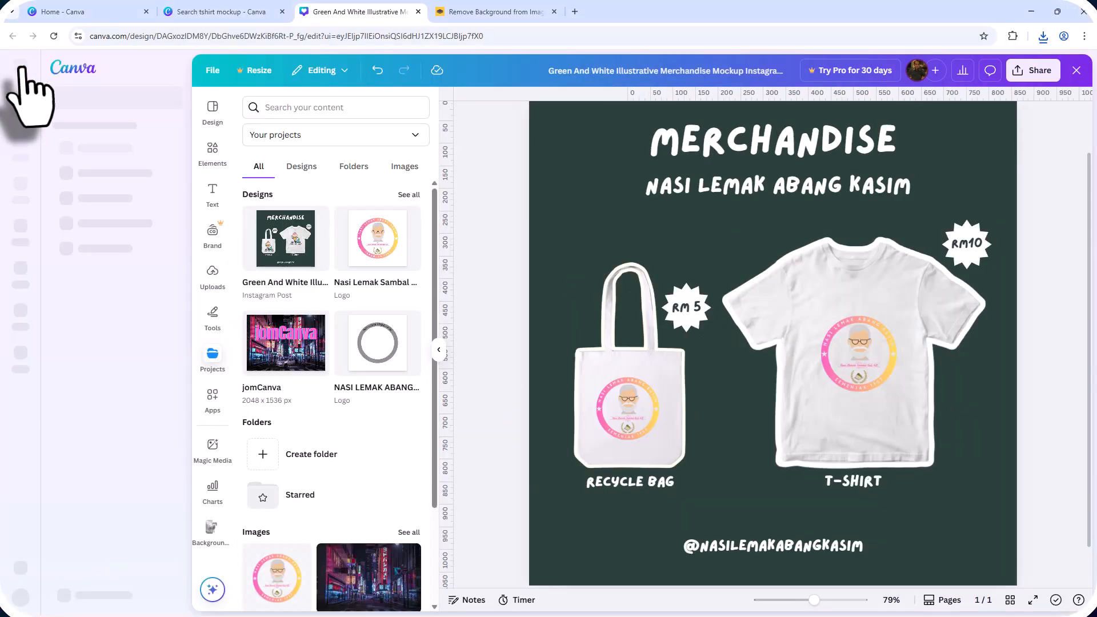
click(74, 64)
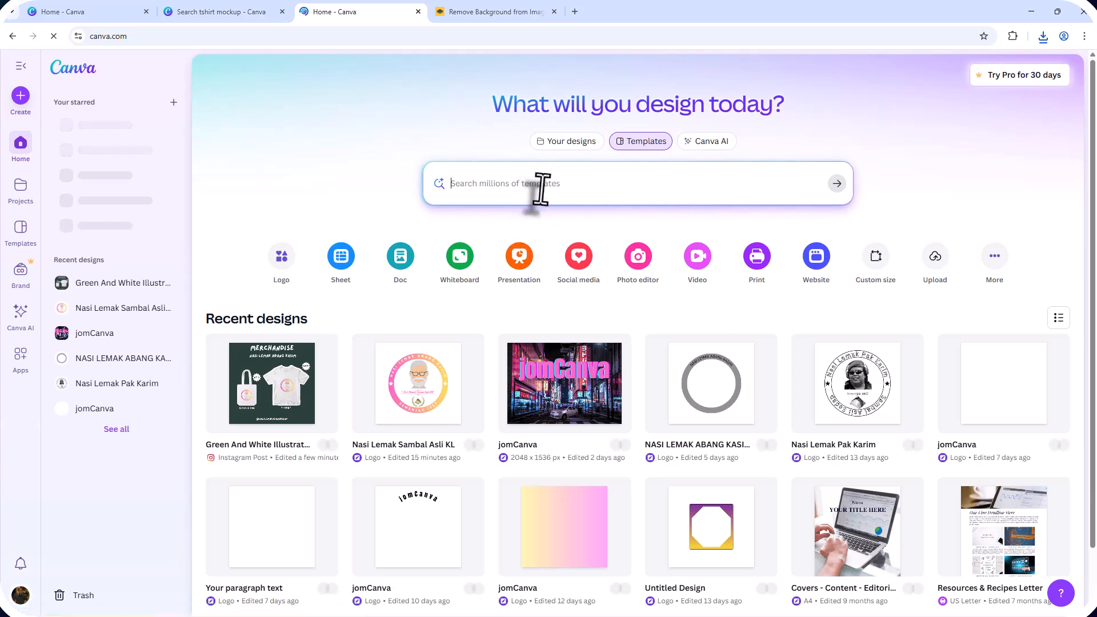
click(464, 191)
scroll(524, 393, down, 2)
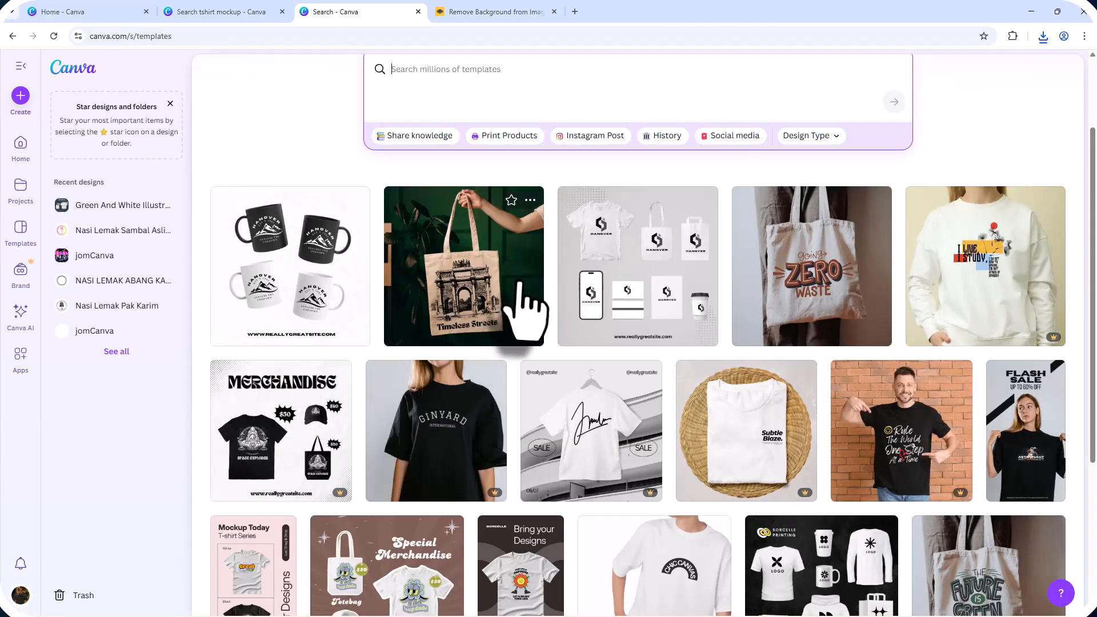
scroll(521, 289, down, 4)
scroll(729, 514, down, 7)
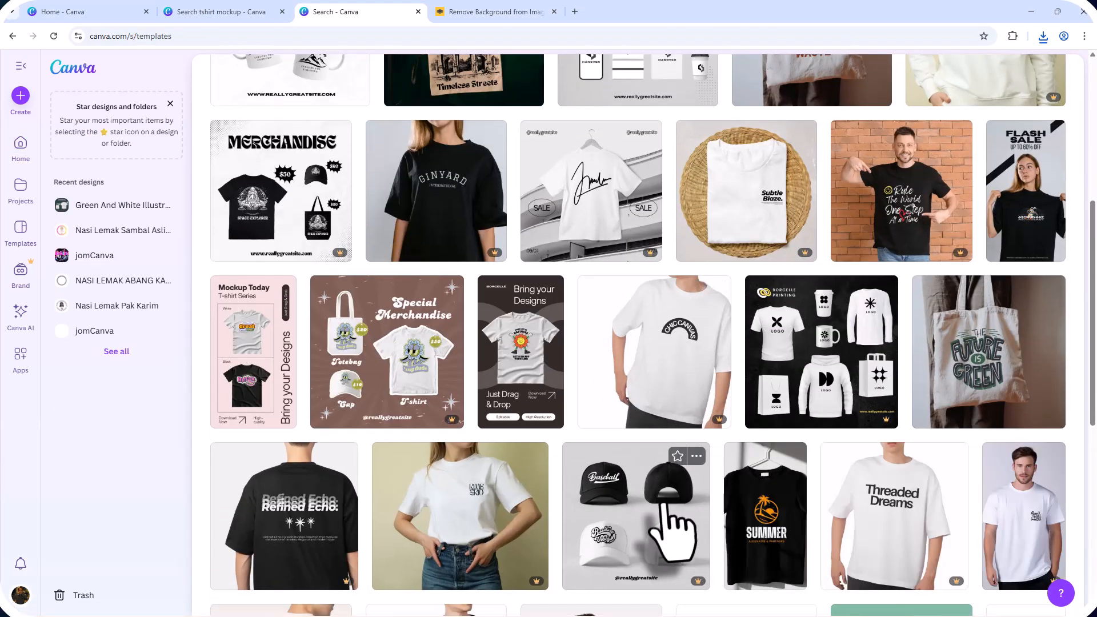